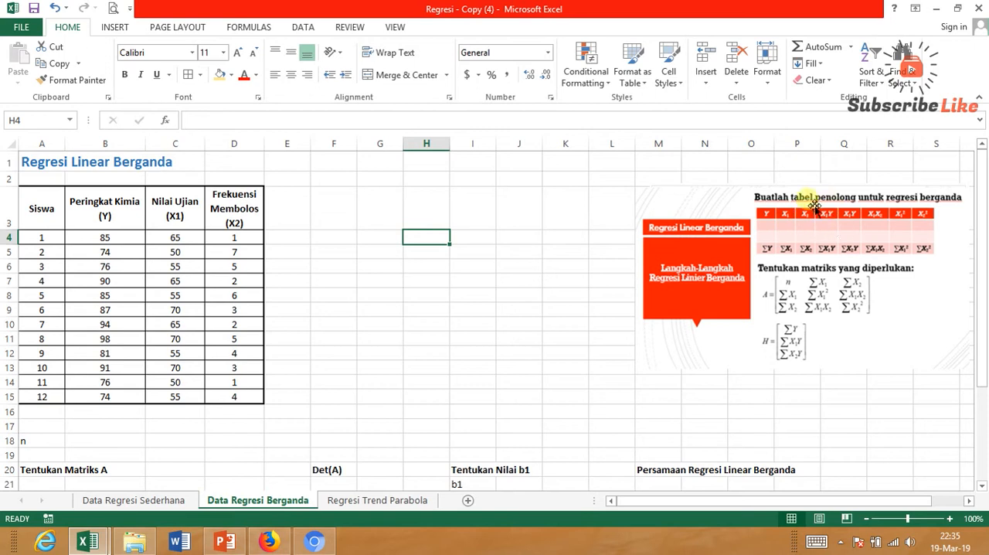
# Enter the heading X1Y in E3 and the formula =C4*B4 in E4 for the first student.
pyautogui.click(297, 221)
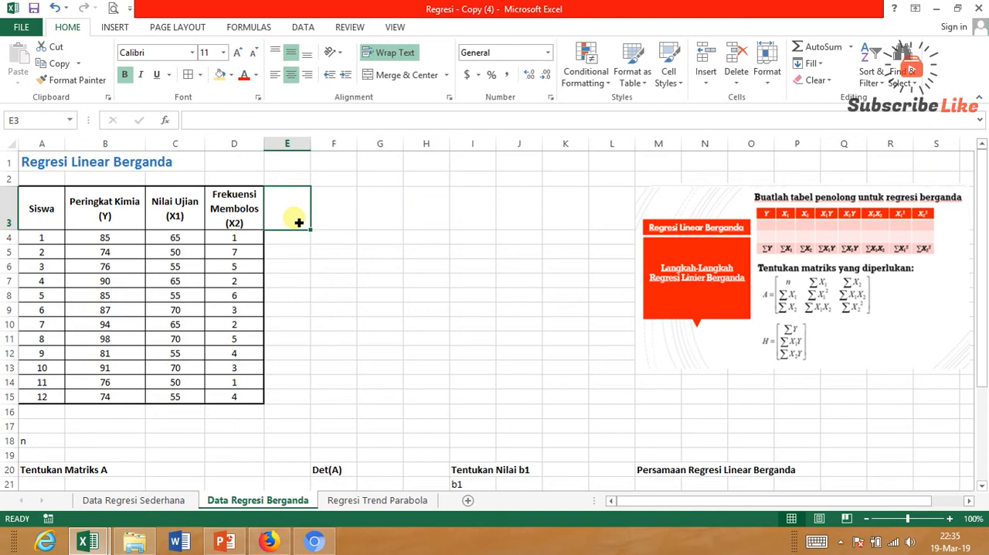
pyautogui.write('X1Y')
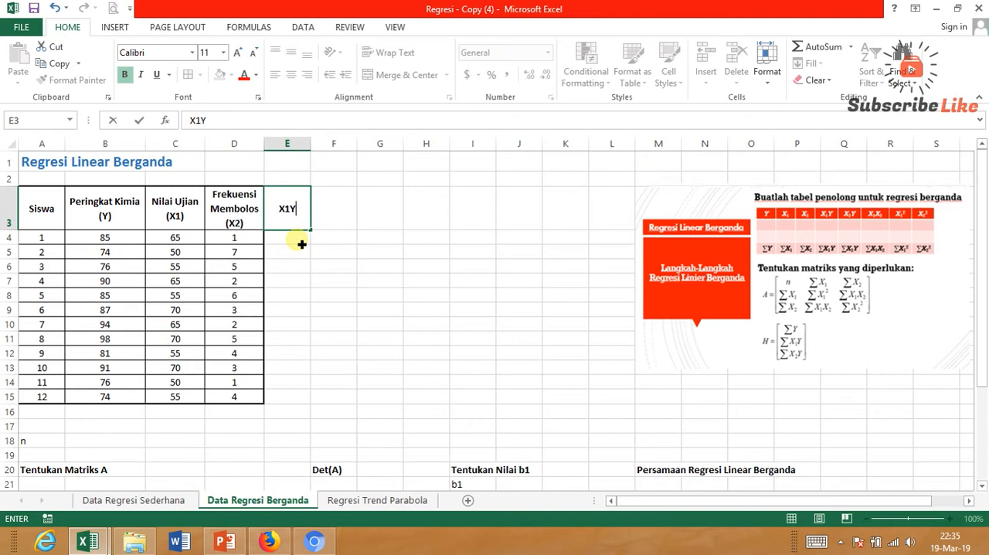
pyautogui.click(301, 243)
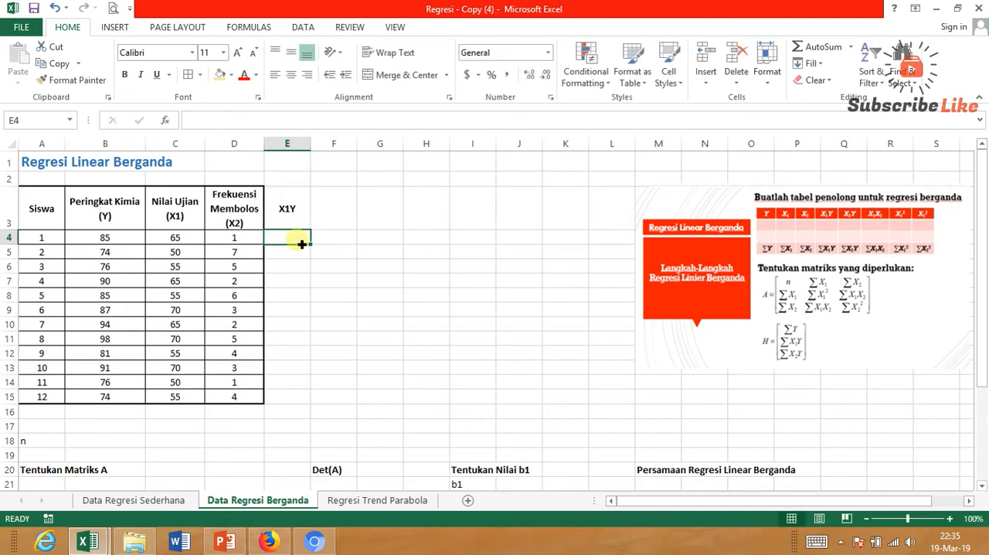
pyautogui.write('=')
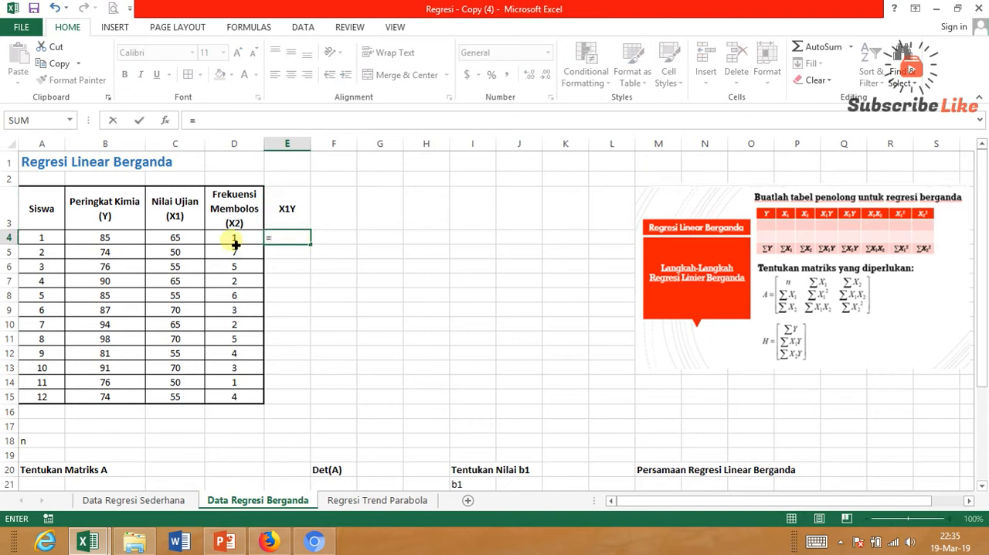
pyautogui.click(191, 241)
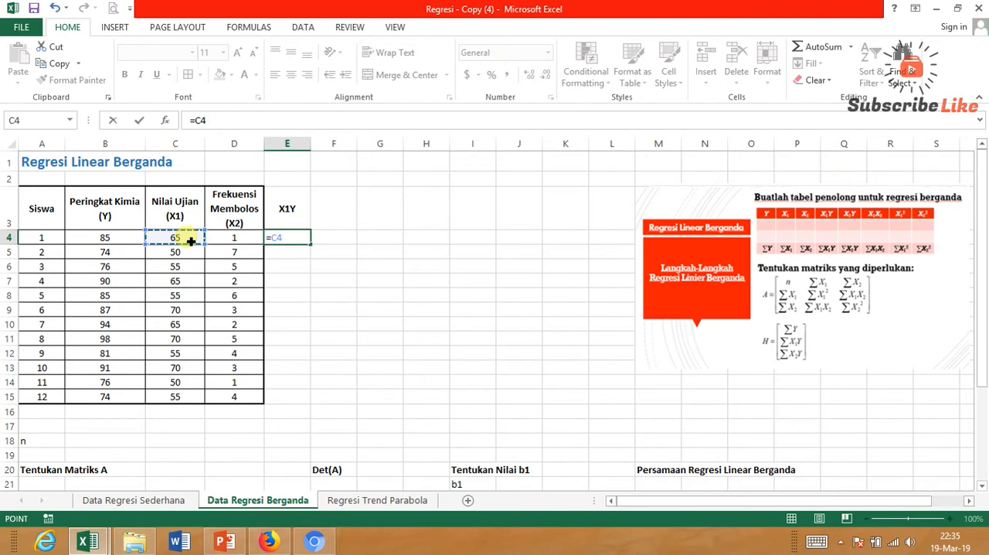
pyautogui.write('*')
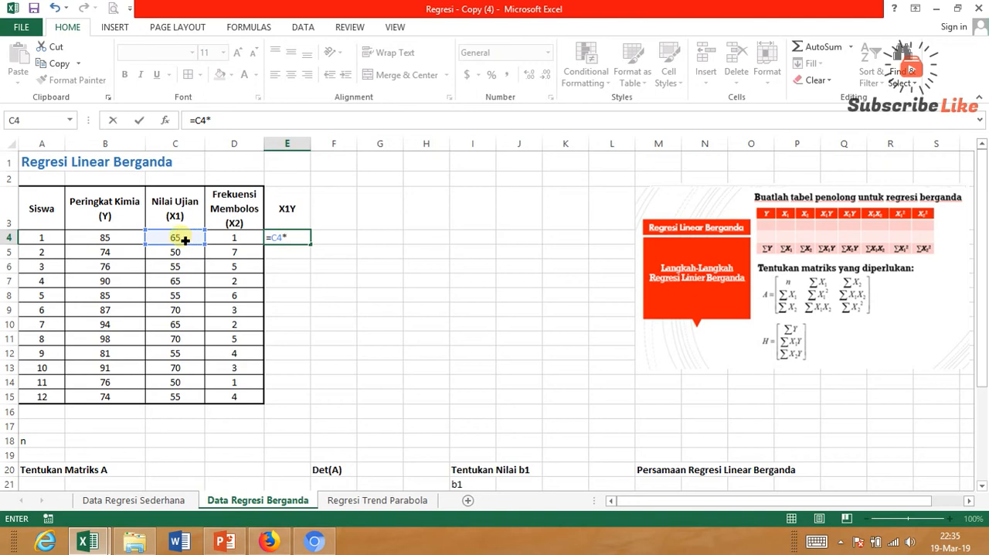
pyautogui.click(116, 240)
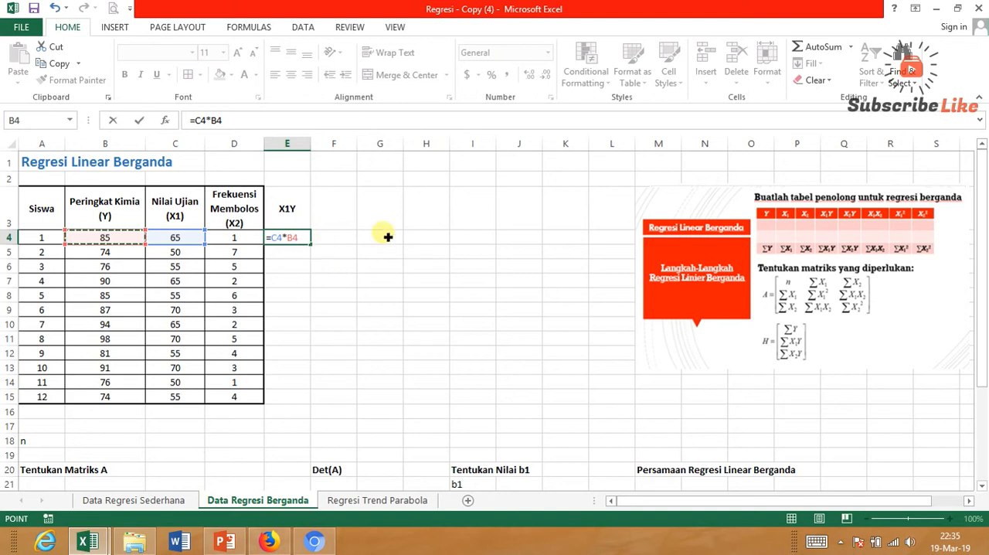
pyautogui.press('Return')
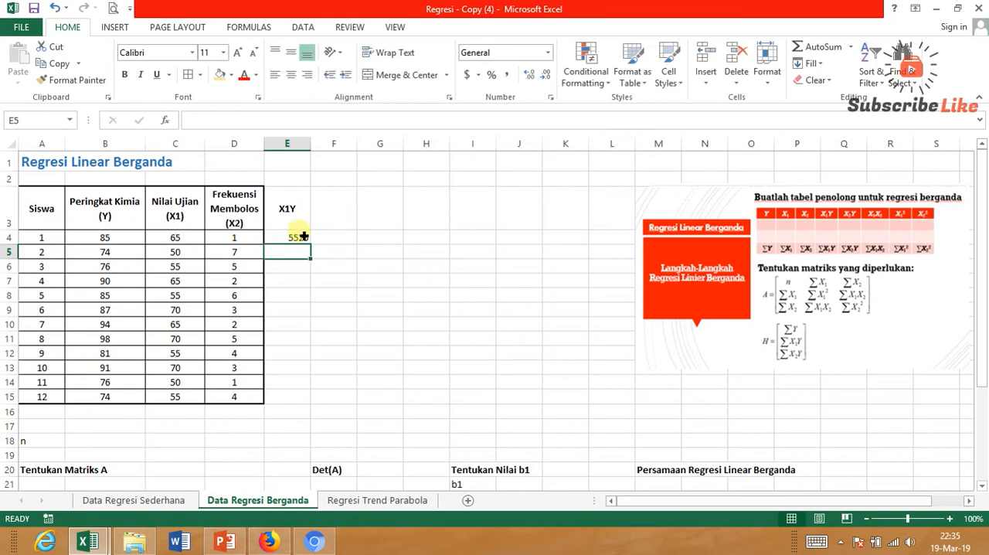
# Center the X1Y result in E4 and fill its formula down to E15.
pyautogui.click(303, 239)
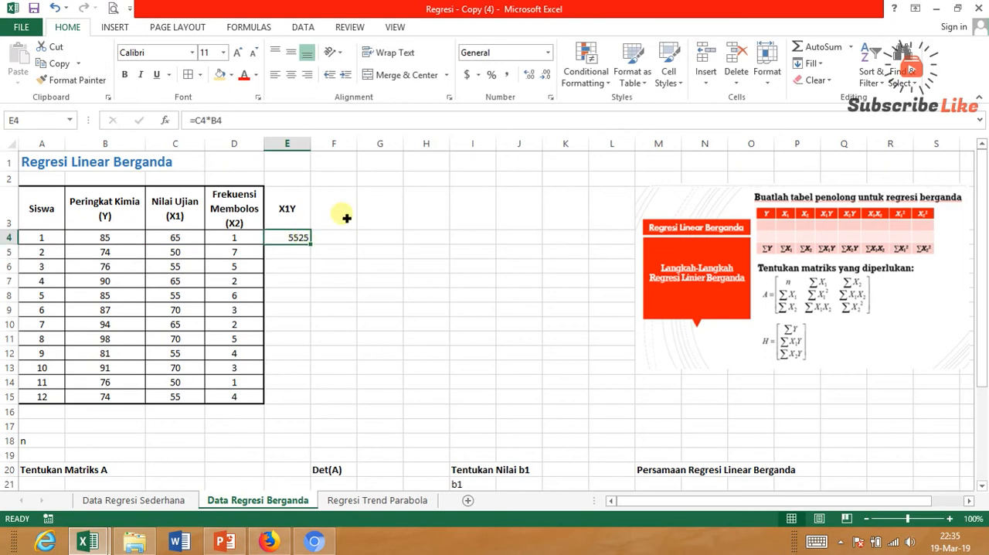
pyautogui.click(292, 72)
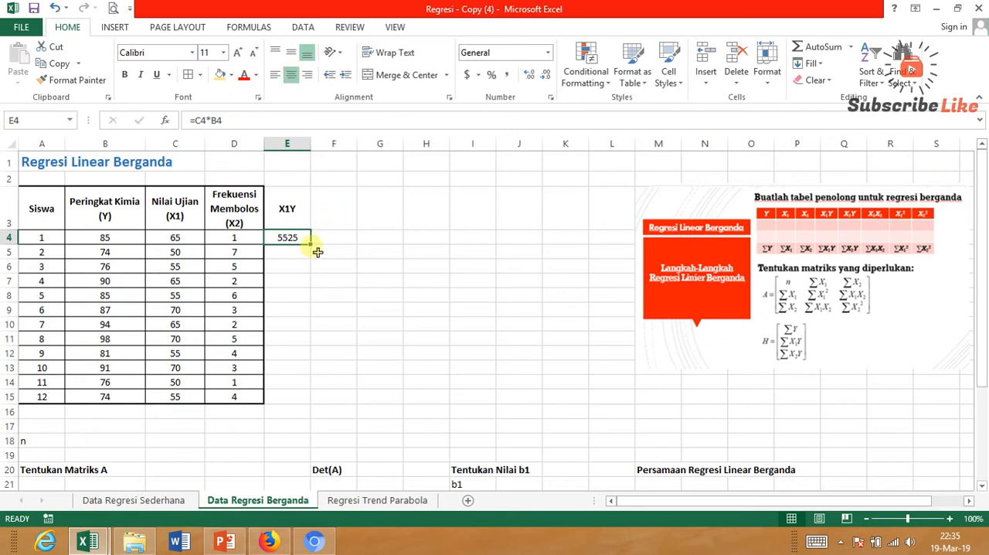
pyautogui.moveTo(312, 244); pyautogui.dragTo(308, 405)
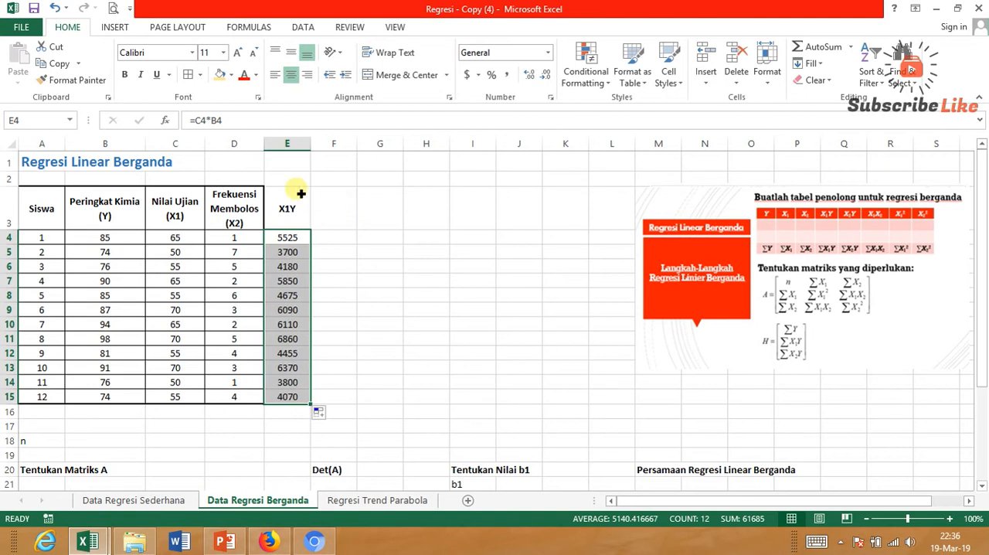
# Apply borders to the X1Y column cells E3:E15.
pyautogui.moveTo(298, 198); pyautogui.dragTo(309, 404)
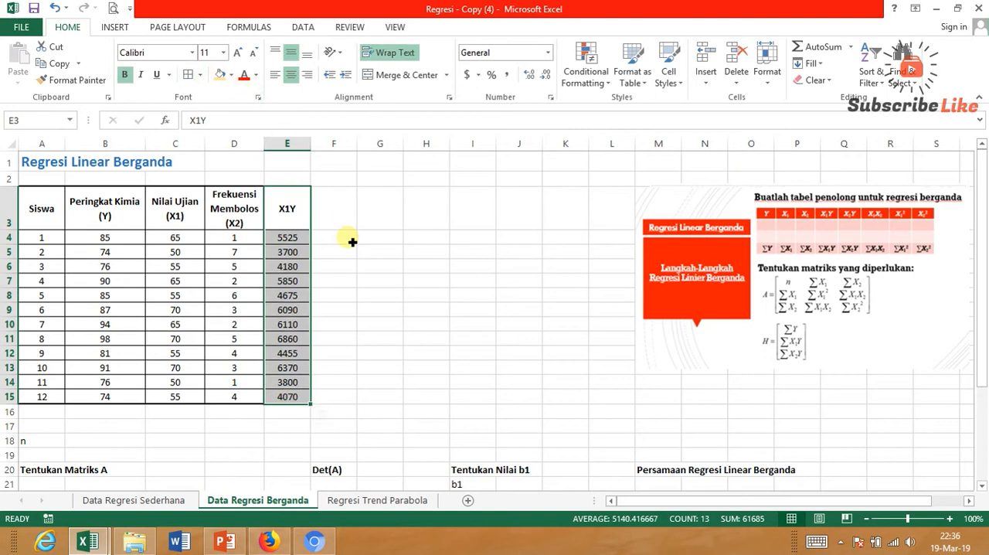
pyautogui.click(351, 240)
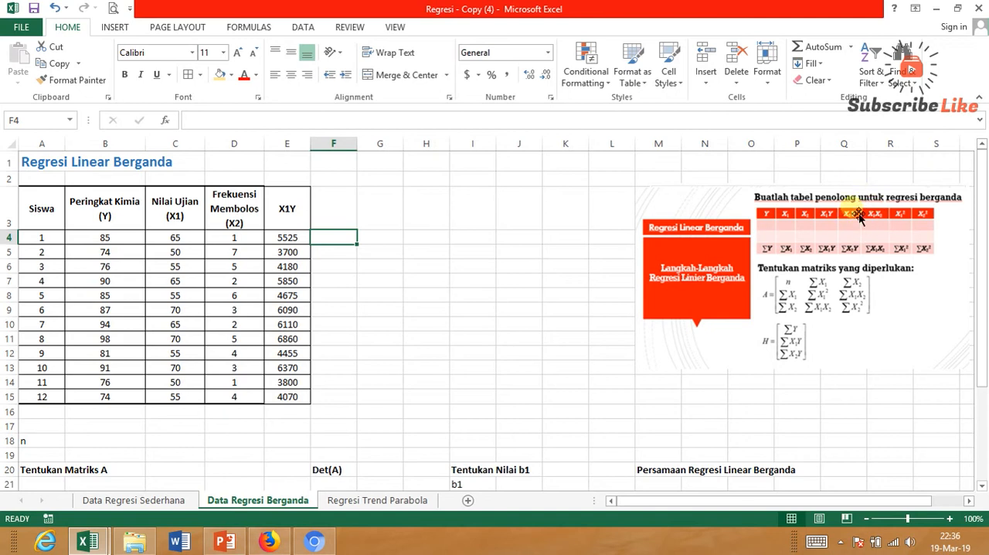
# Enter the heading X2Y in F3 and the formula =D4*B4 in F4.
pyautogui.click(340, 214)
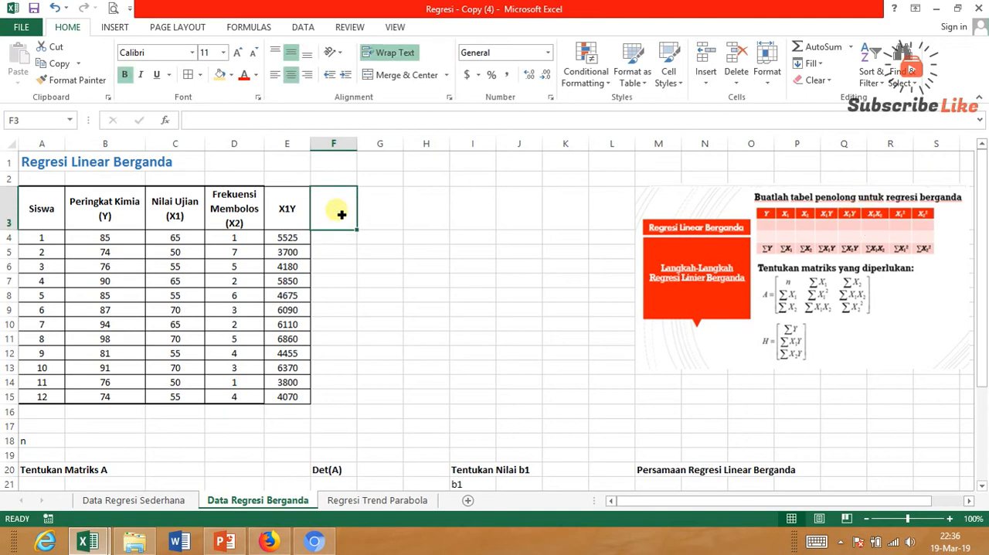
pyautogui.write('X2Y')
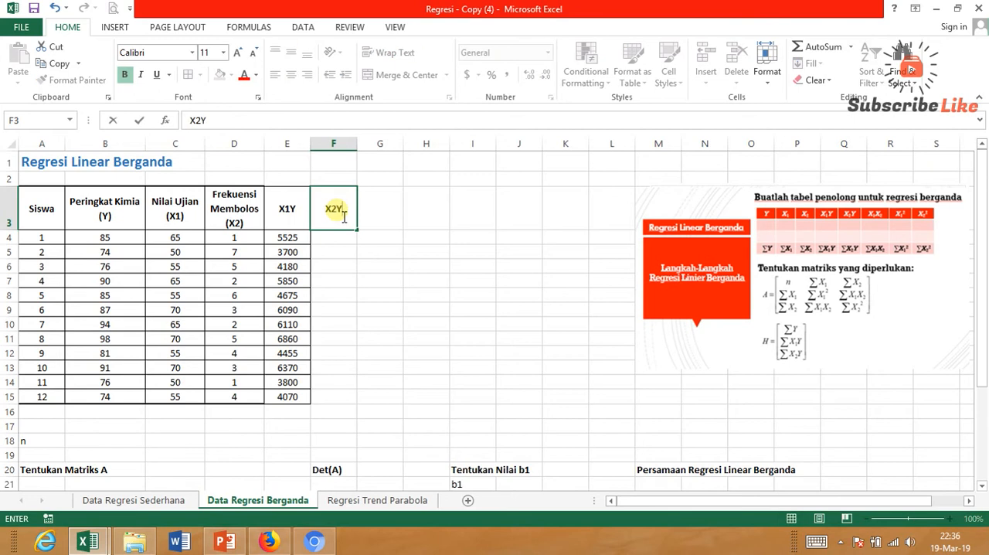
pyautogui.press('Return')
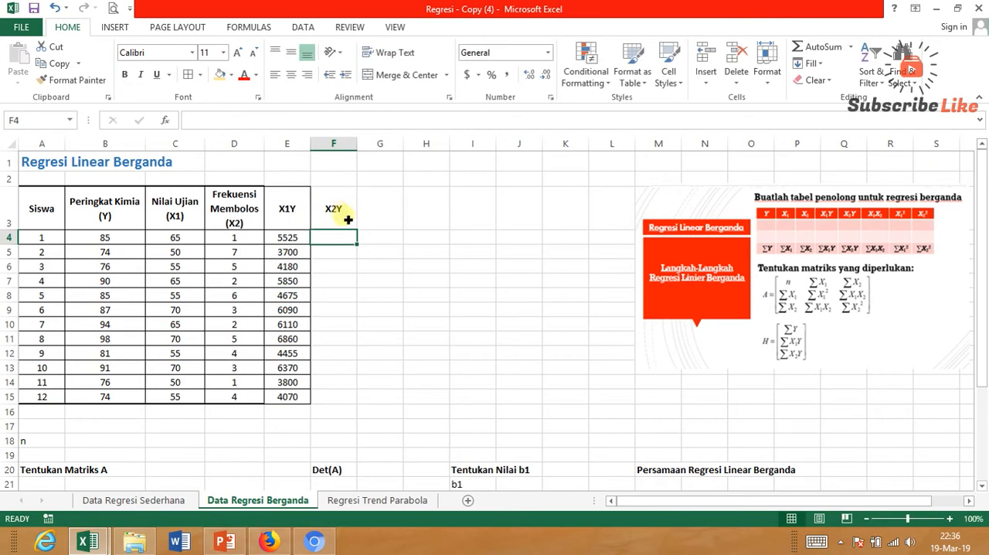
pyautogui.write('=')
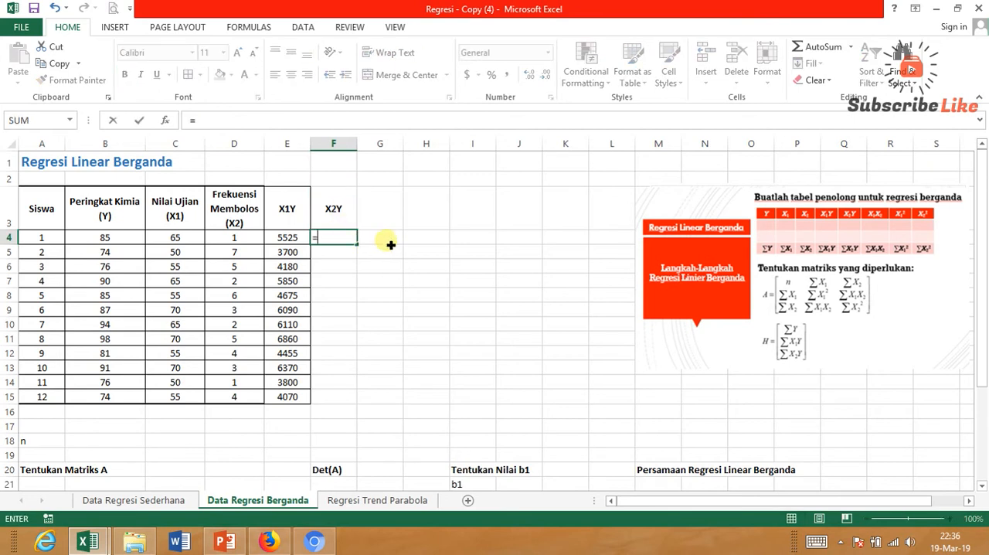
pyautogui.click(249, 243)
pyautogui.write('*')
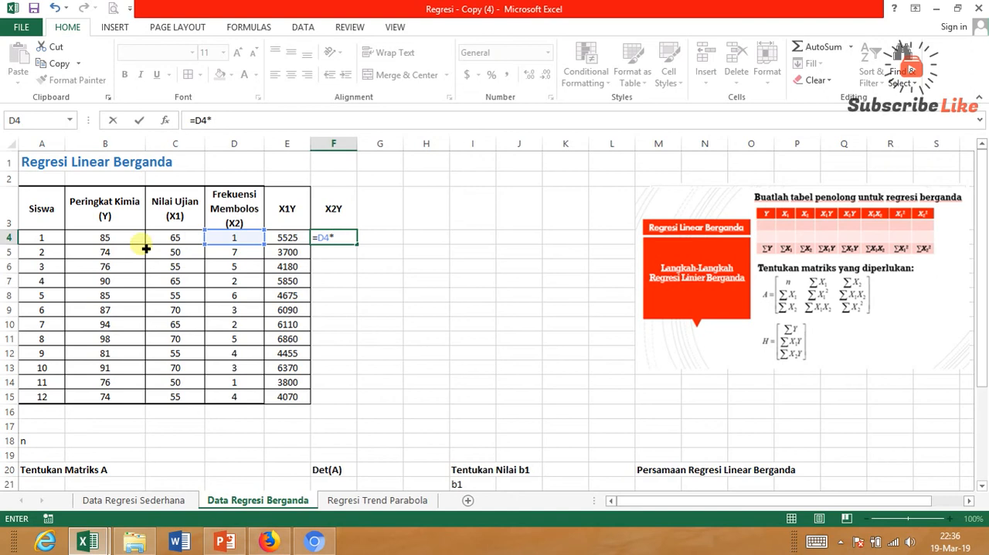
pyautogui.click(105, 240)
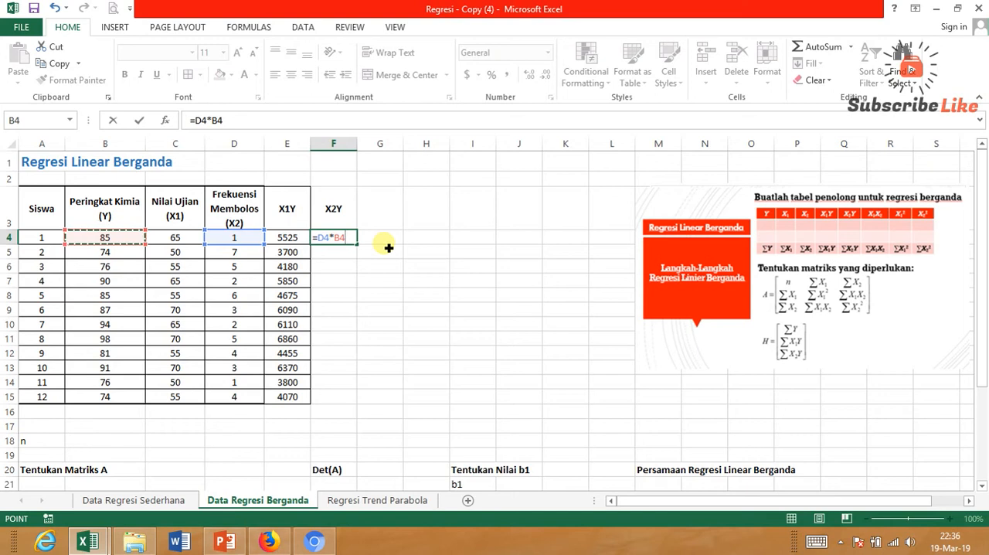
pyautogui.press('Return')
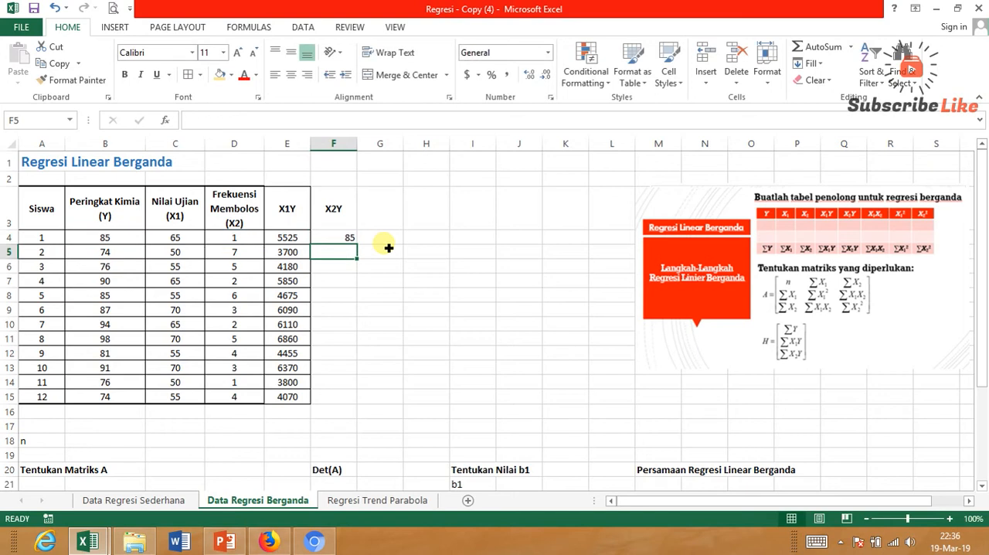
# Center the X2Y result in F4 and fill its formula down to F15.
pyautogui.click(347, 237)
pyautogui.click(298, 75)
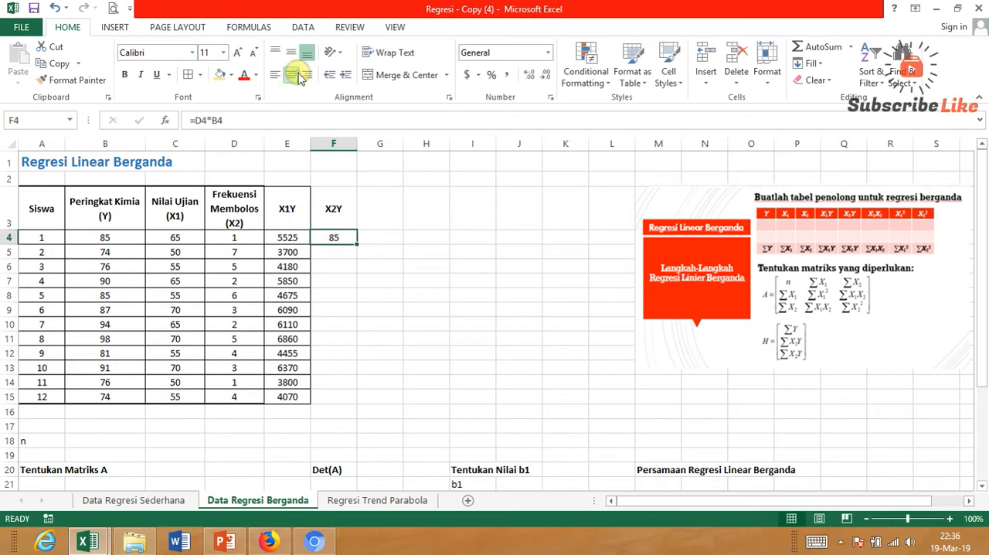
pyautogui.moveTo(360, 251); pyautogui.dragTo(351, 404)
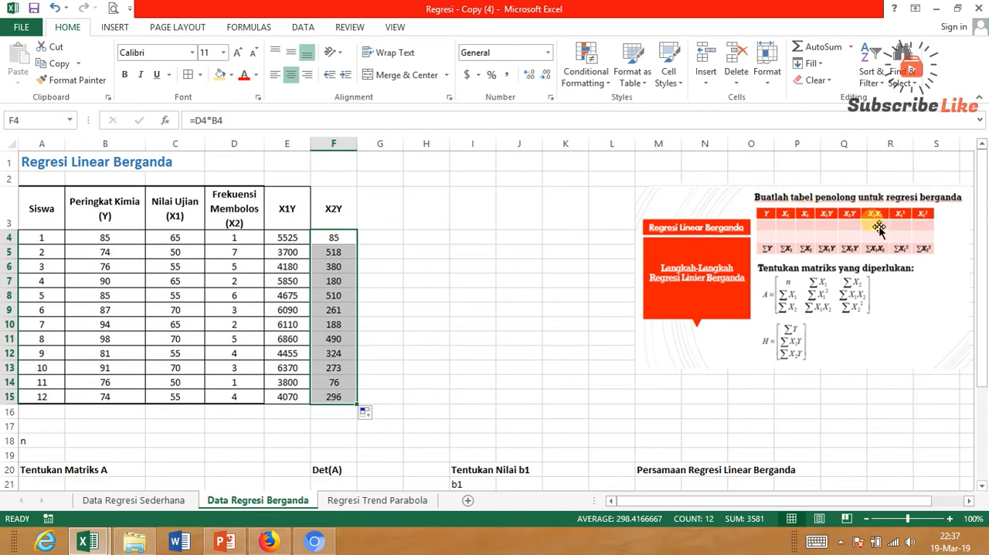
# Enter the heading X1X2 in G3 and the formula =C4*D4 in G4.
pyautogui.click(382, 211)
pyautogui.write('X')
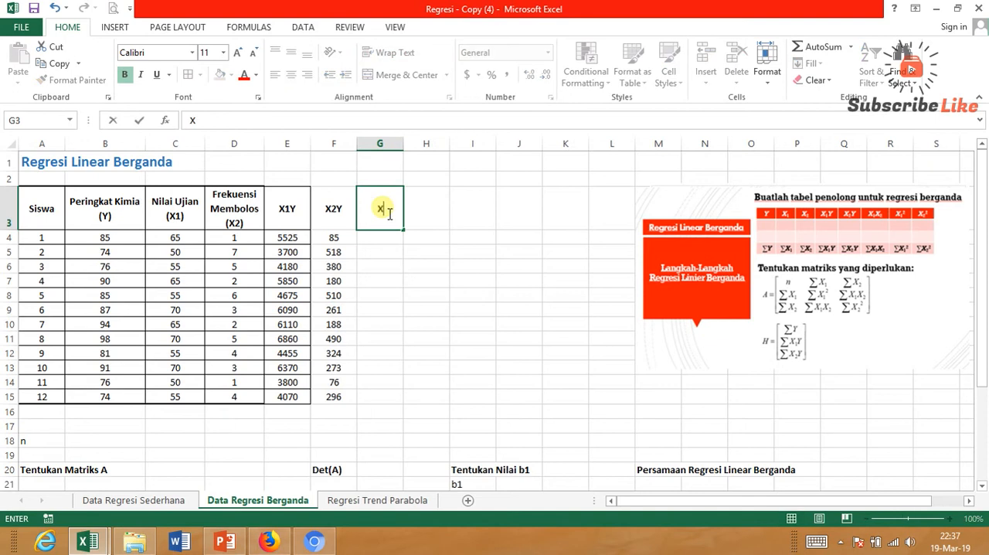
pyautogui.write('1X2')
pyautogui.press('Return')
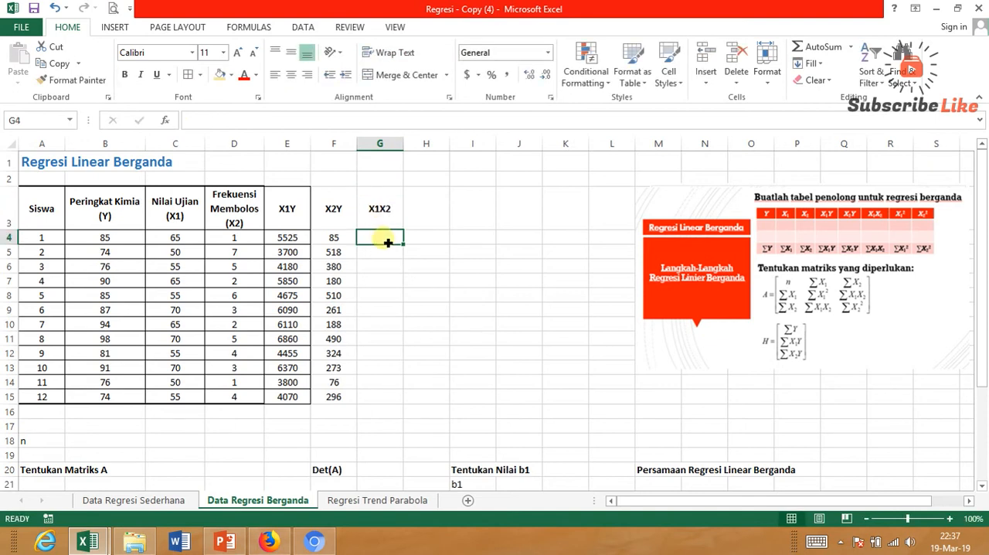
pyautogui.write('=')
pyautogui.click(195, 243)
pyautogui.write('*')
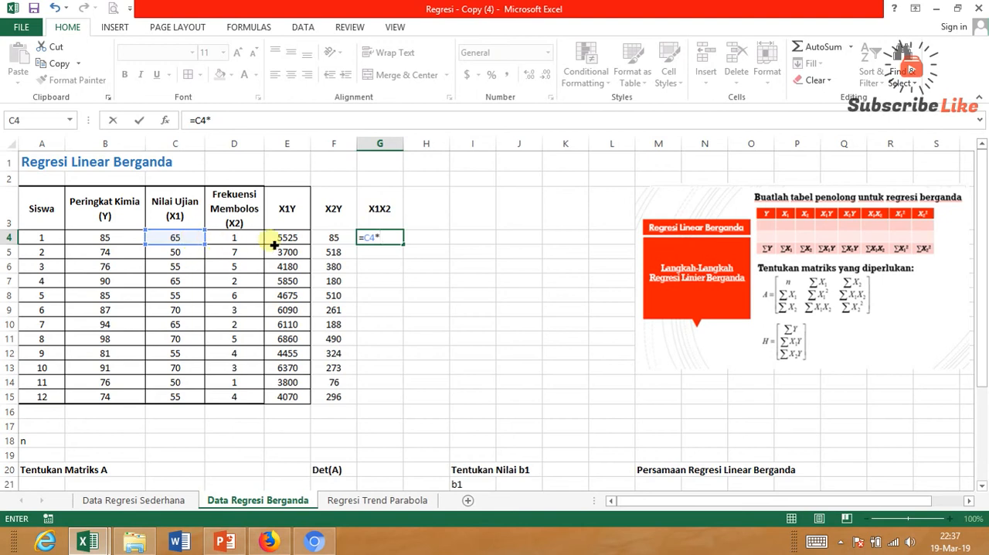
pyautogui.click(249, 241)
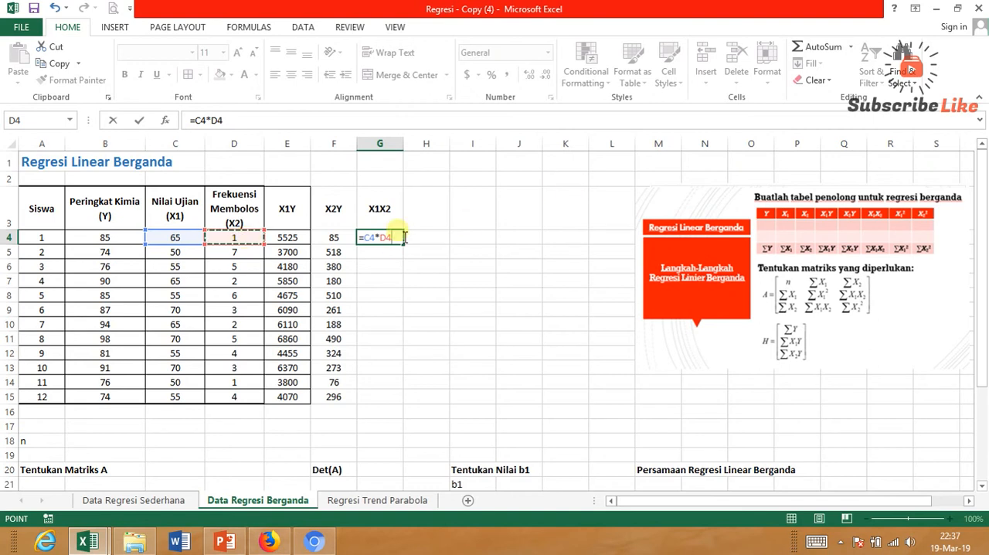
pyautogui.press('Return')
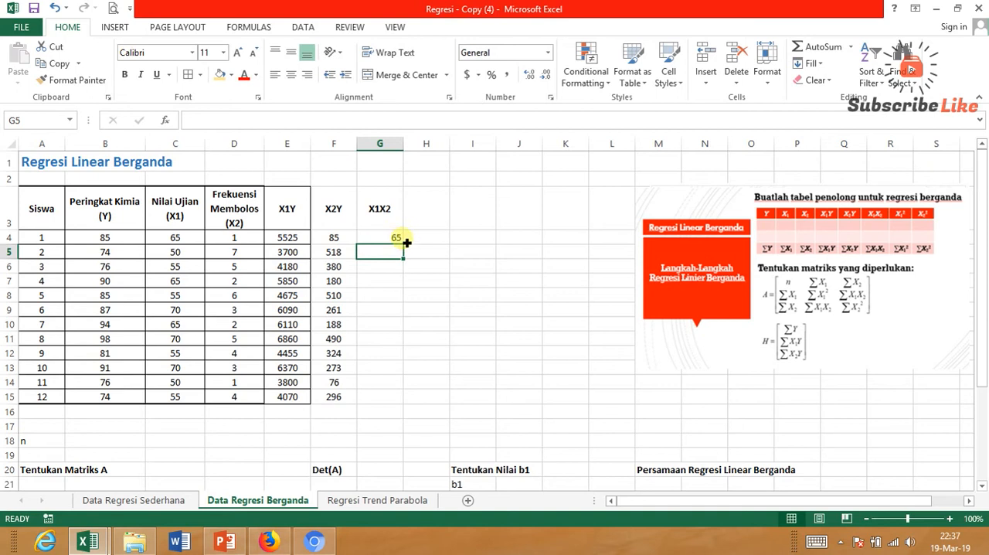
# Center the X1X2 result in G4 and fill its formula down to G15.
pyautogui.click(398, 236)
pyautogui.click(291, 74)
pyautogui.moveTo(403, 243); pyautogui.dragTo(407, 401)
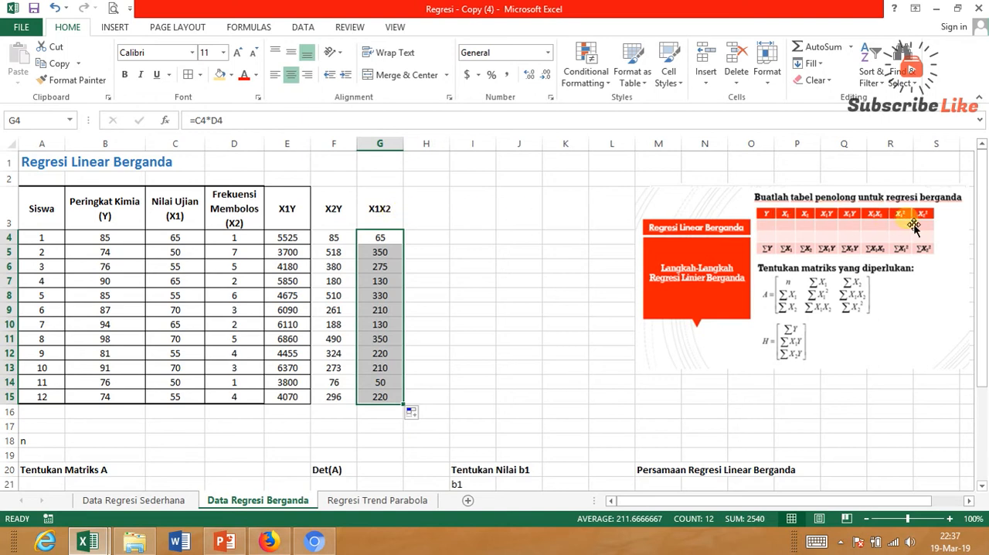
# Enter the heading X12 in H3 and format its final 2 as superscript so it reads X1 squared.
pyautogui.click(439, 210)
pyautogui.write('X12')
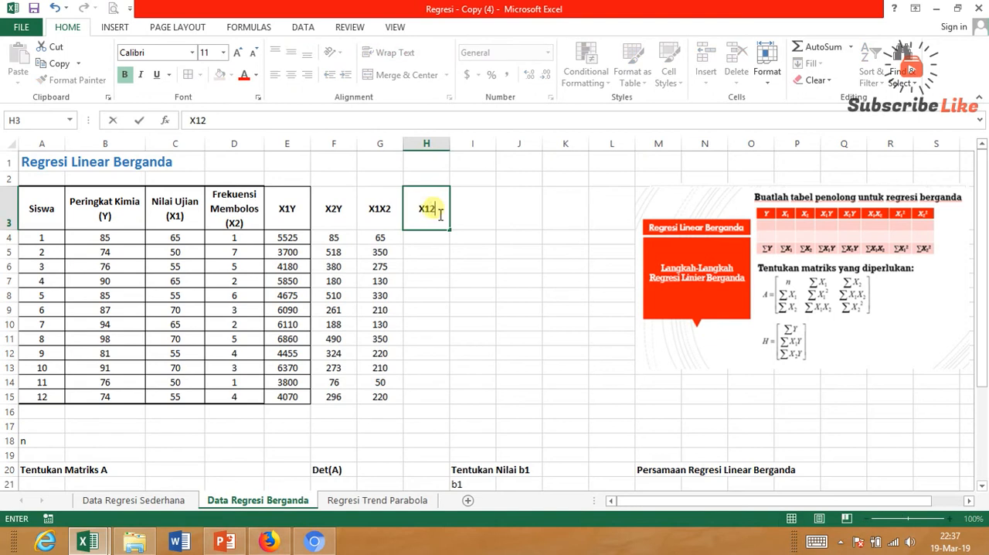
pyautogui.moveTo(431, 210); pyautogui.dragTo(443, 211)
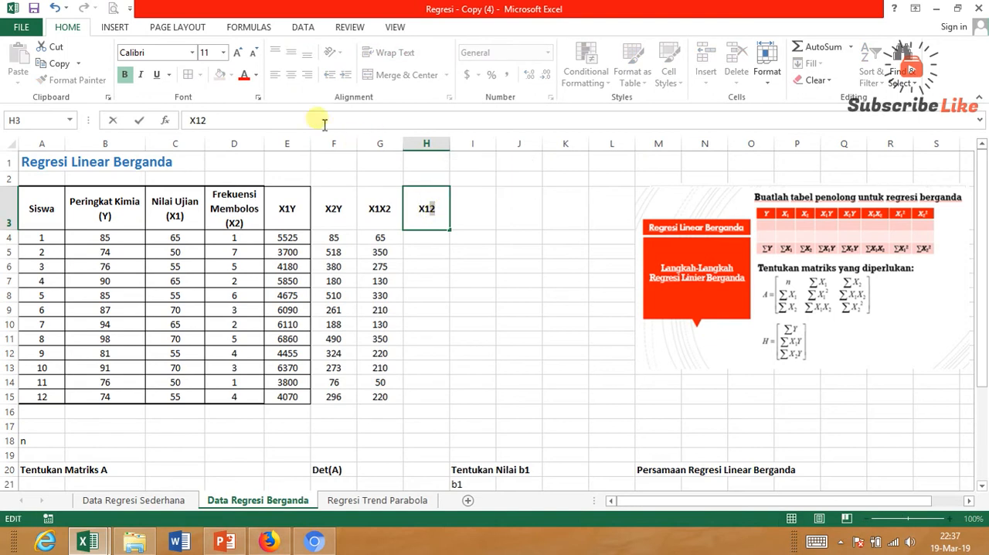
pyautogui.click(258, 98)
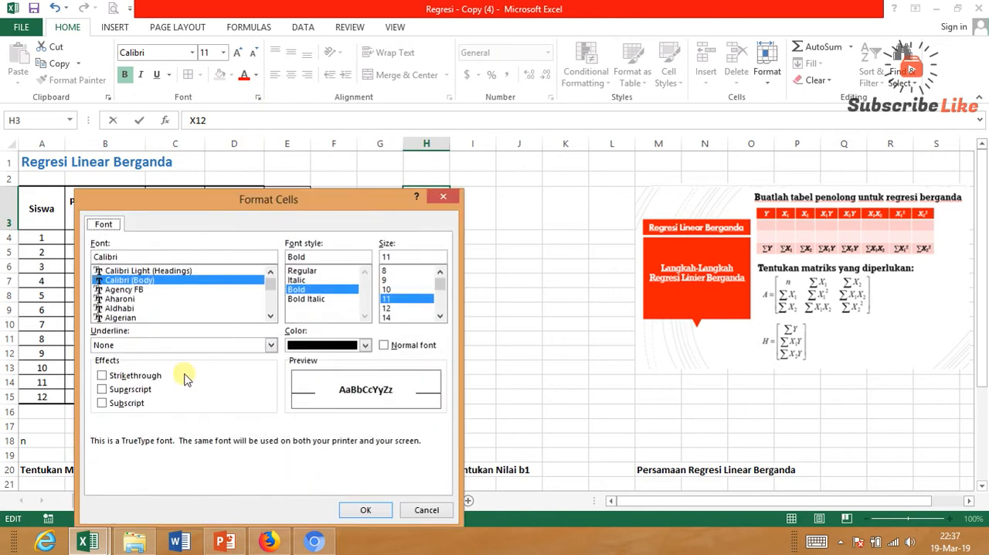
pyautogui.click(156, 391)
pyautogui.click(359, 510)
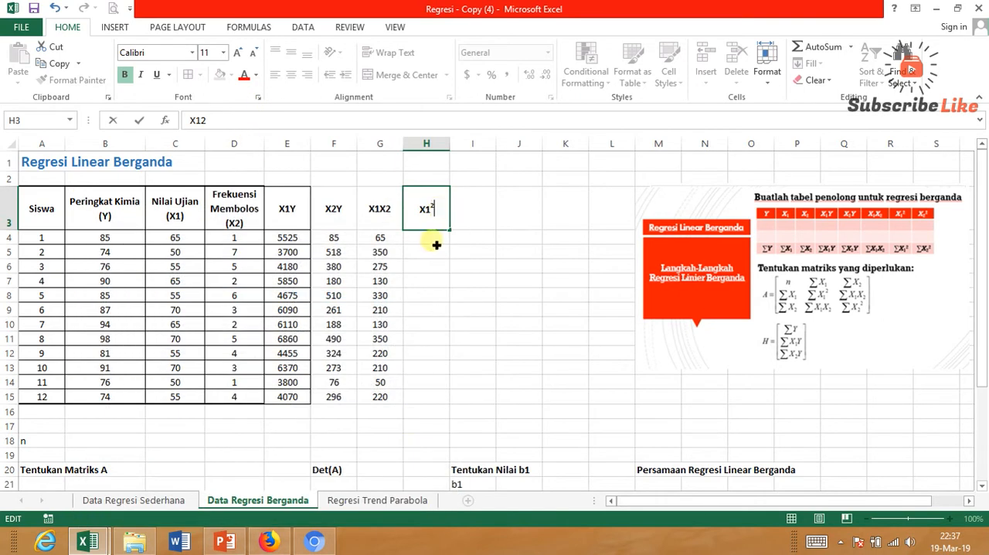
pyautogui.click(434, 214)
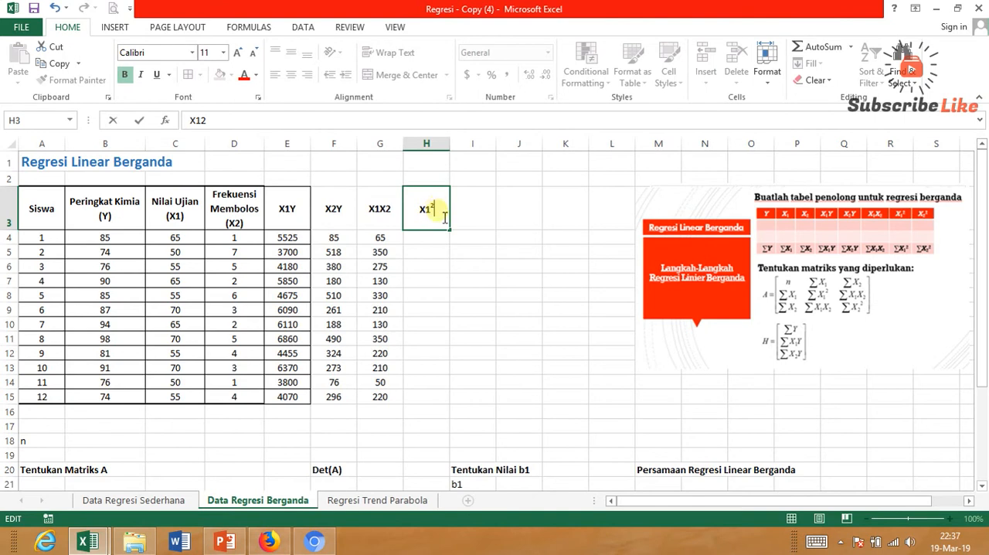
# Enter the formula =C4*C4 in H4 to square the first student's X1 value.
pyautogui.click(435, 237)
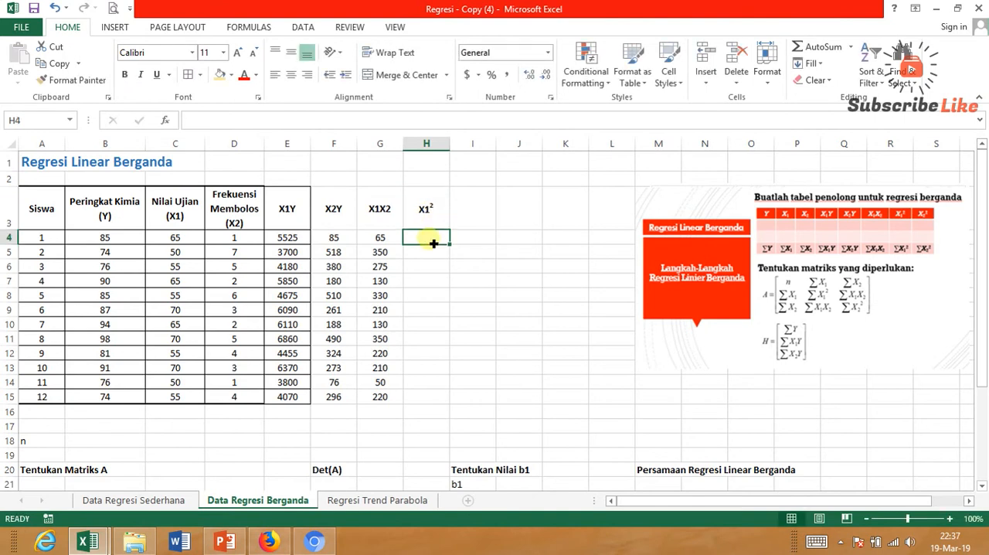
pyautogui.write('=')
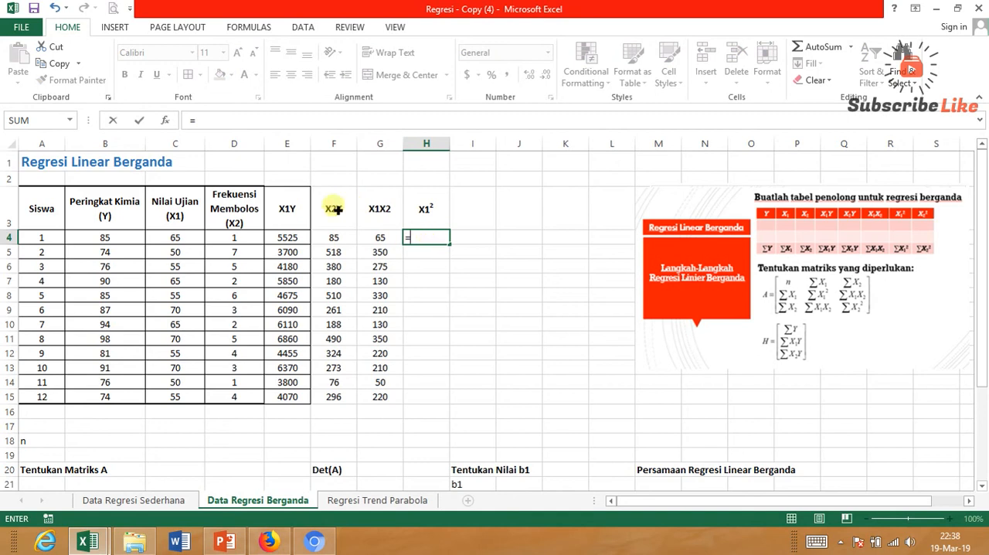
pyautogui.click(190, 238)
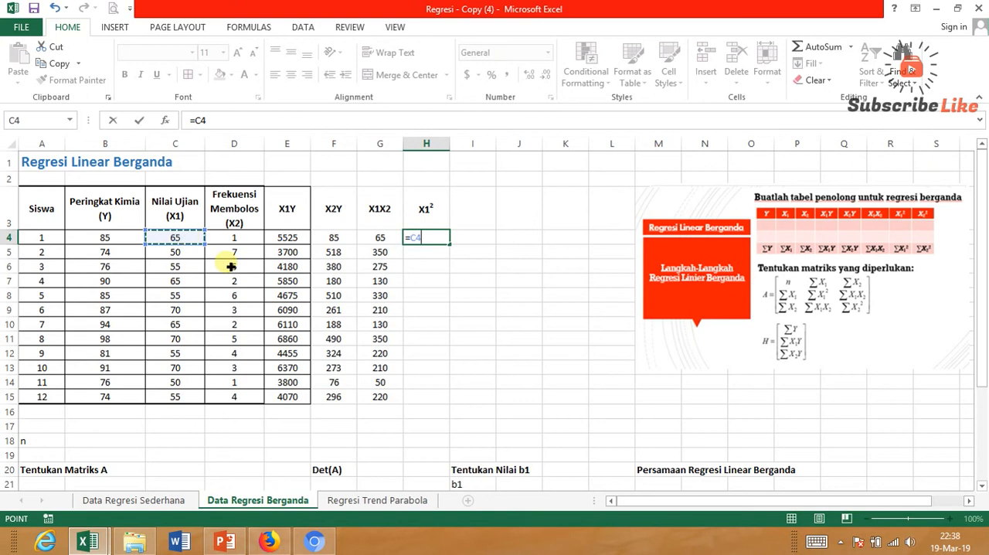
pyautogui.write('*')
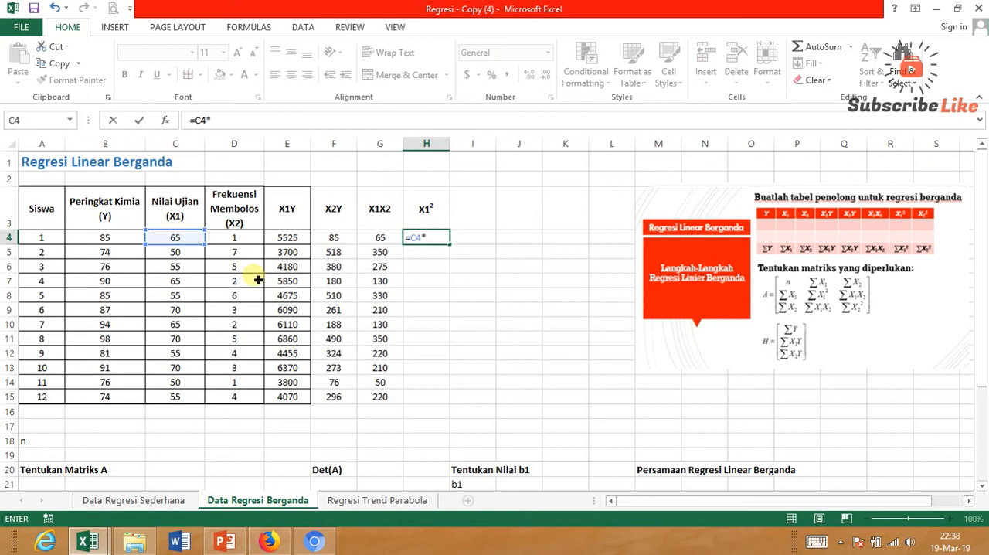
pyautogui.click(199, 241)
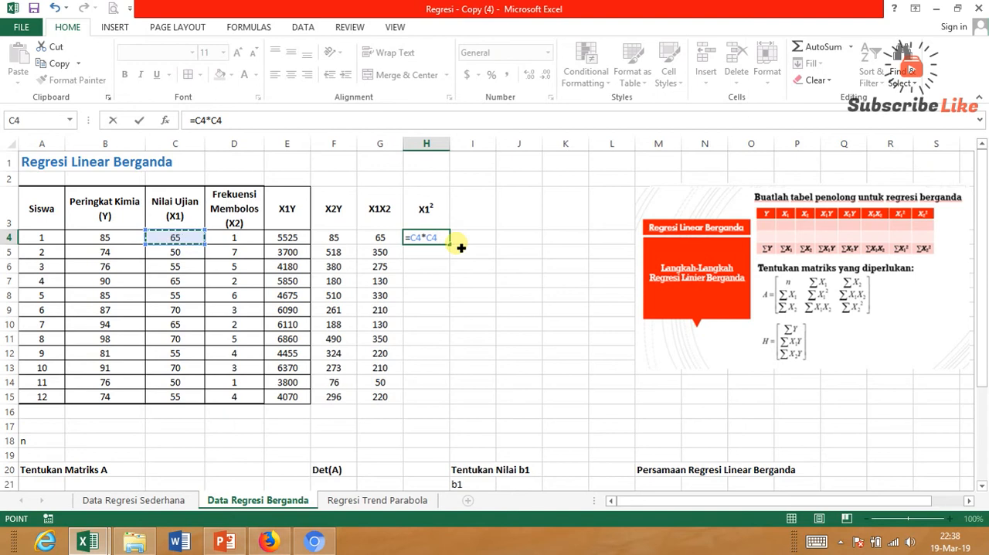
pyautogui.press('Return')
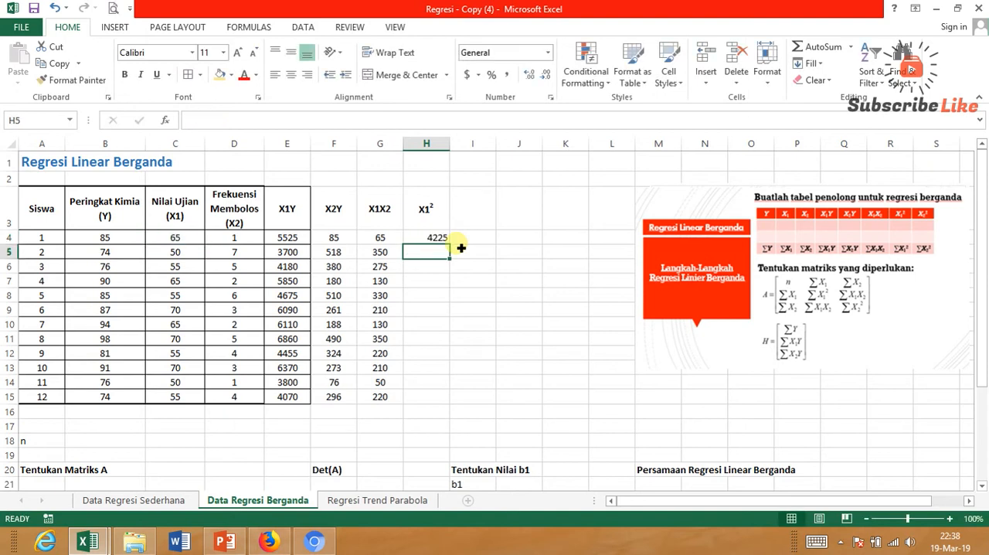
# Center the squared X1 result in H4 and fill its formula down to H15.
pyautogui.click(425, 237)
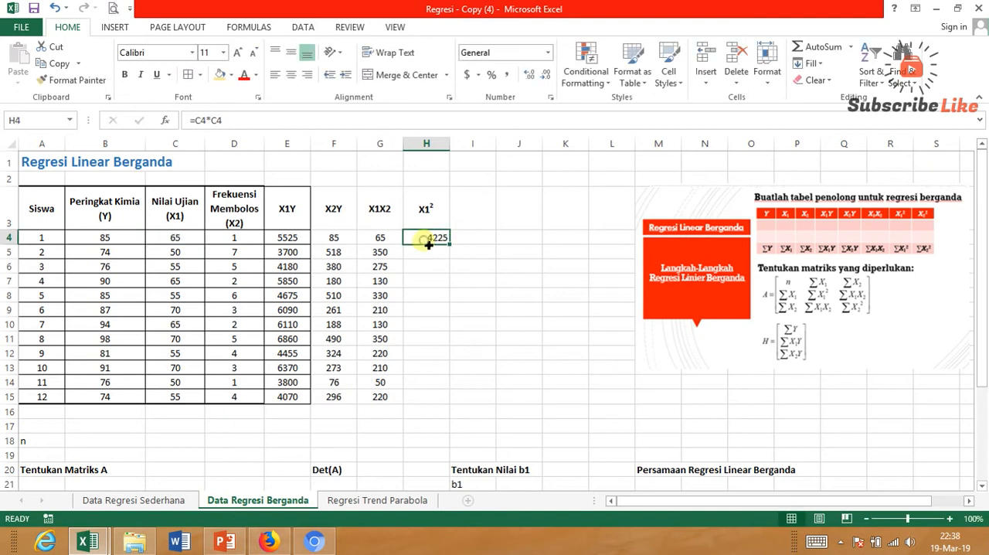
pyautogui.click(291, 74)
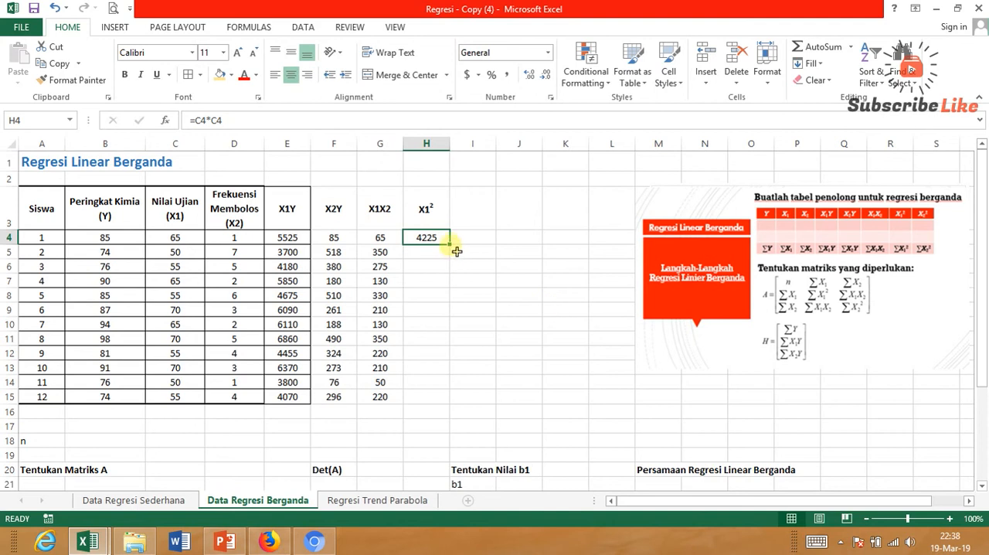
pyautogui.moveTo(456, 248); pyautogui.dragTo(445, 402)
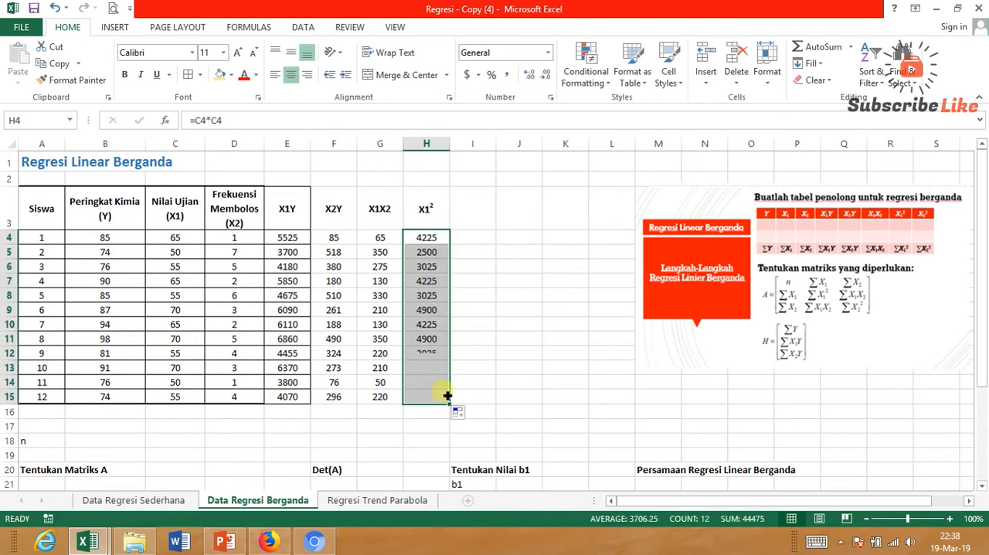
# Enter the heading X22 in I3 and format its final 2 as superscript so it reads X2 squared.
pyautogui.click(480, 218)
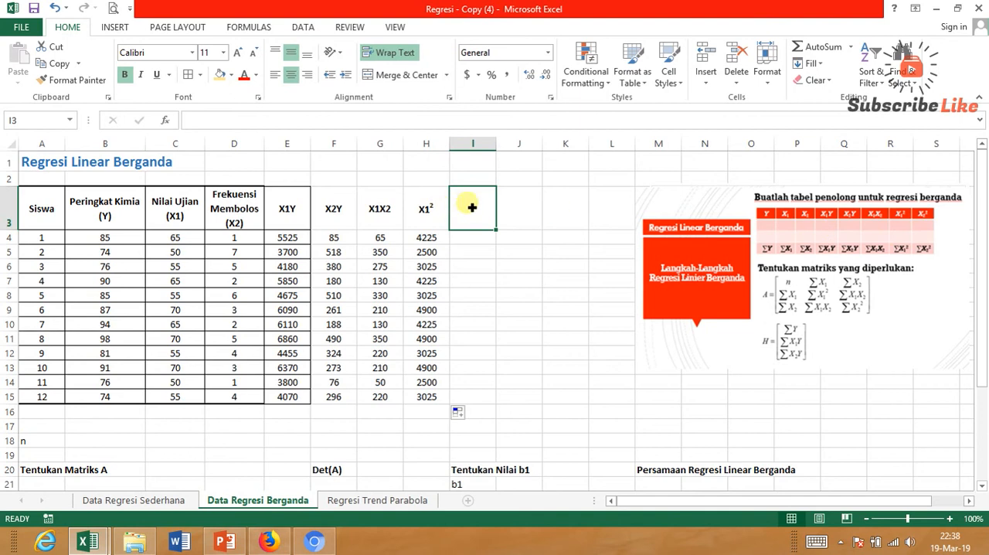
pyautogui.write('X22')
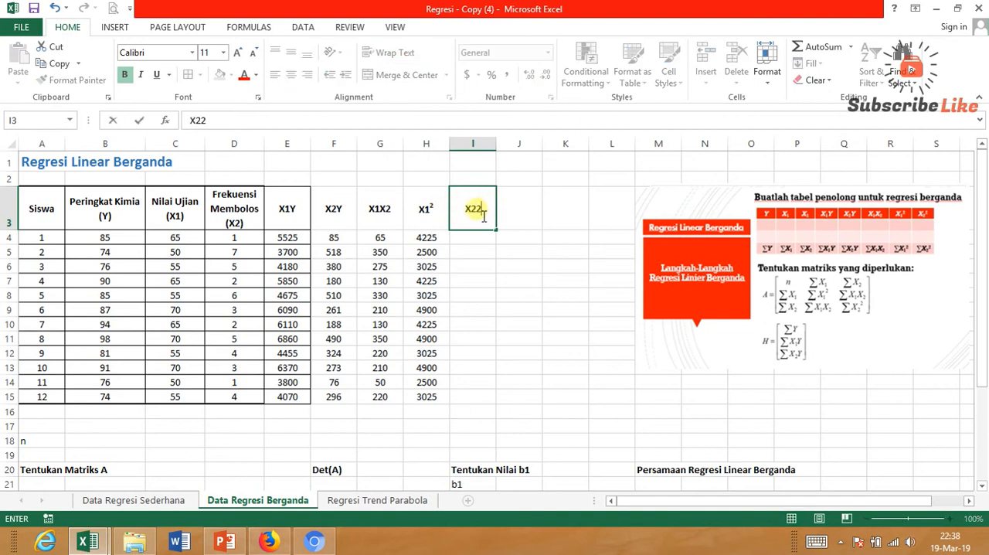
pyautogui.press('F2')
pyautogui.hotkey('shift', 'Left')
pyautogui.click(258, 99)
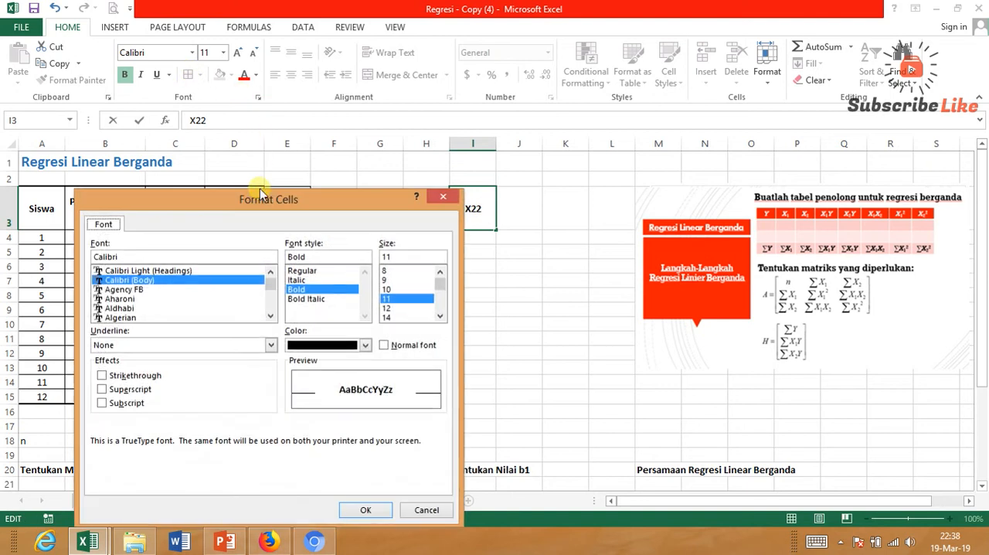
pyautogui.click(155, 392)
pyautogui.click(360, 508)
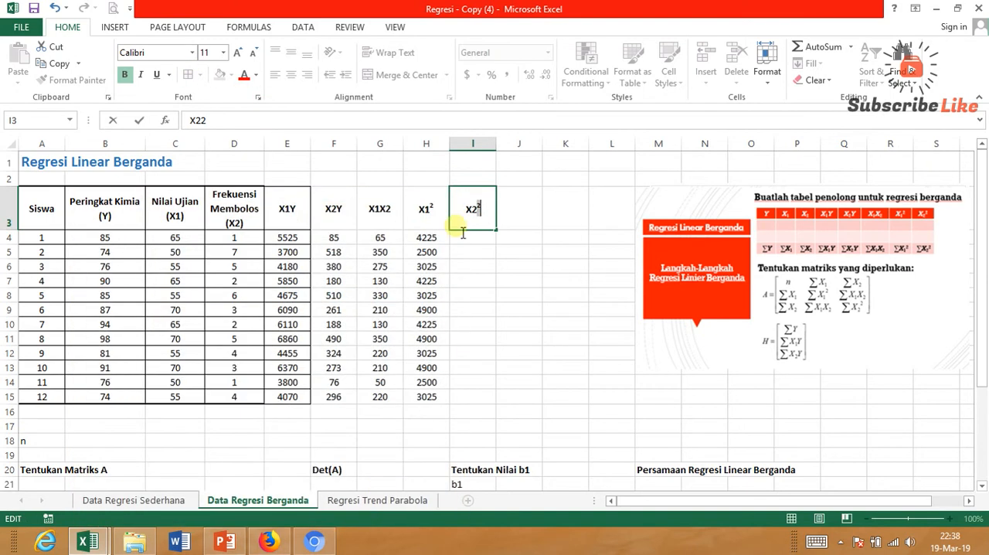
# Enter the formula =D4*D4 in I4 to square the first X2 value and center the result.
pyautogui.click(479, 241)
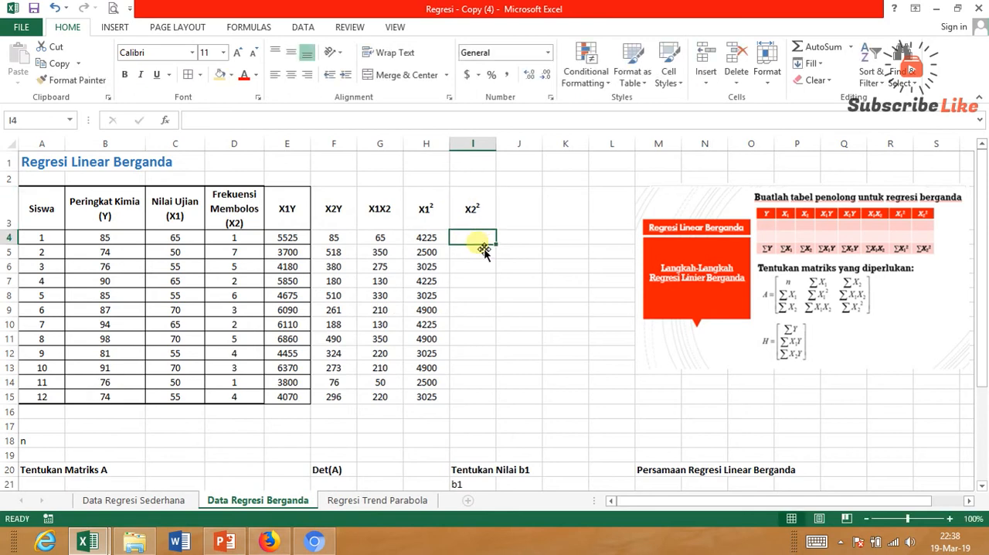
pyautogui.write('=')
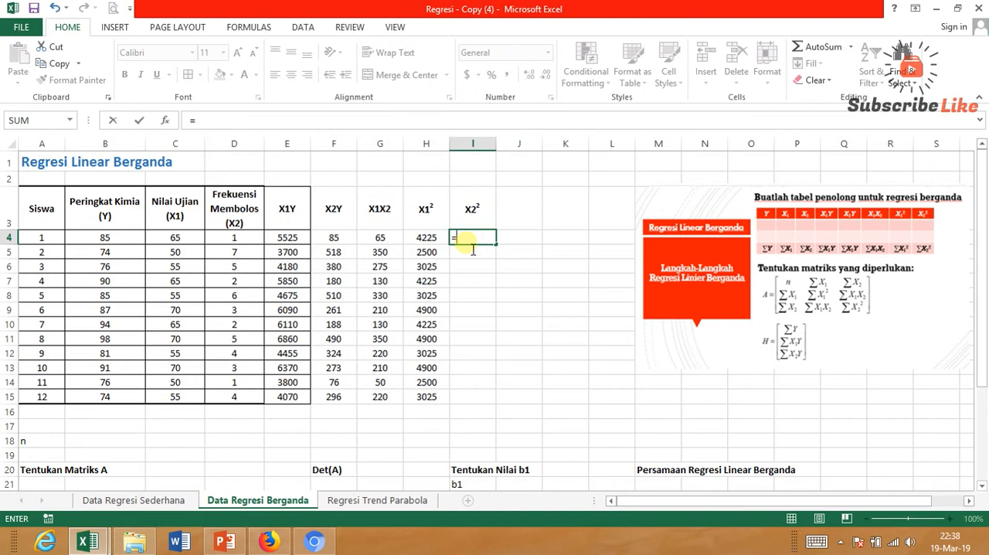
pyautogui.click(240, 240)
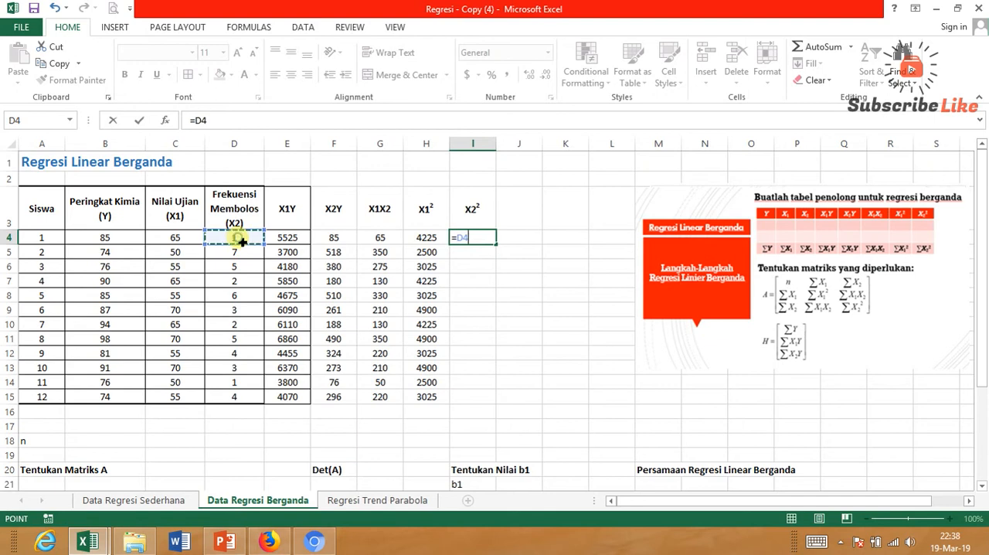
pyautogui.write('*')
pyautogui.click(241, 241)
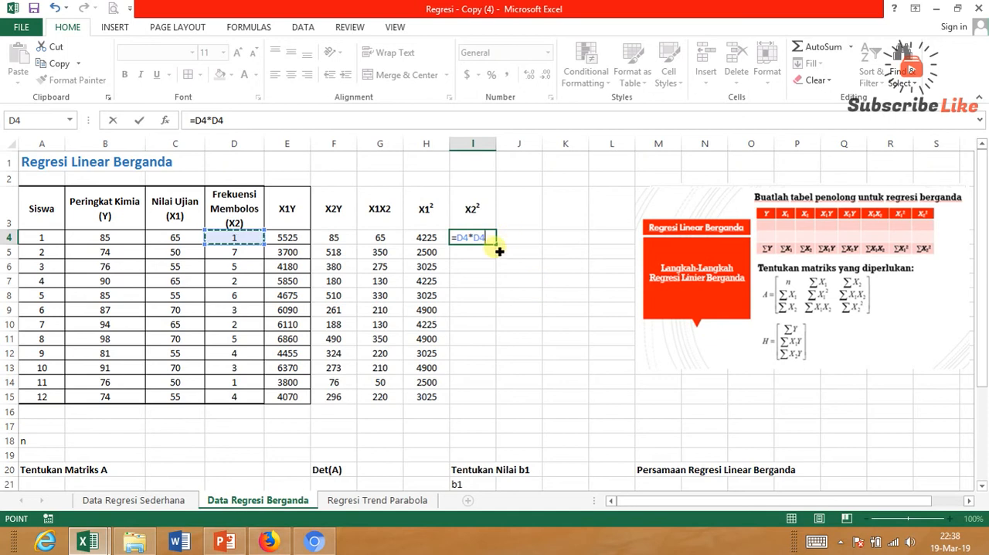
pyautogui.press('Return')
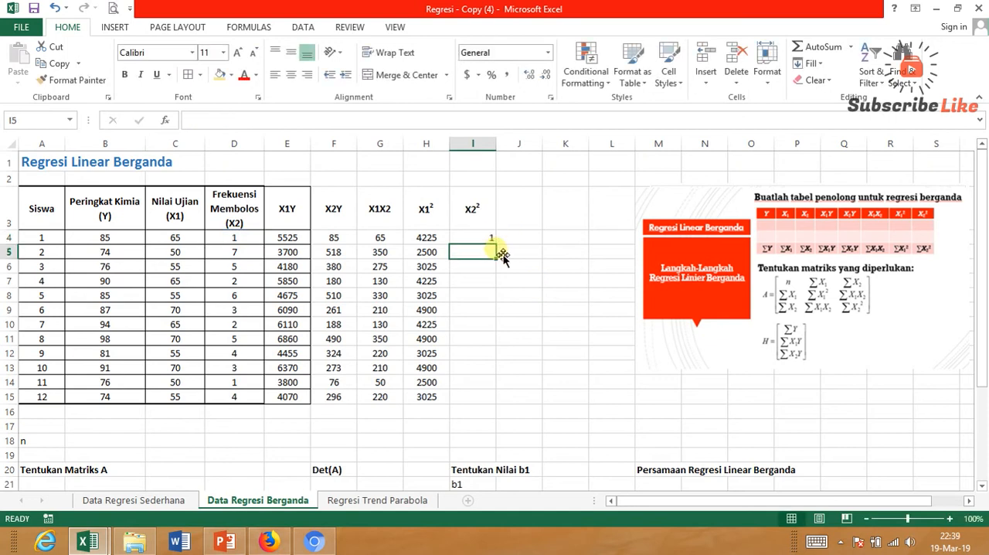
pyautogui.click(493, 237)
pyautogui.click(292, 76)
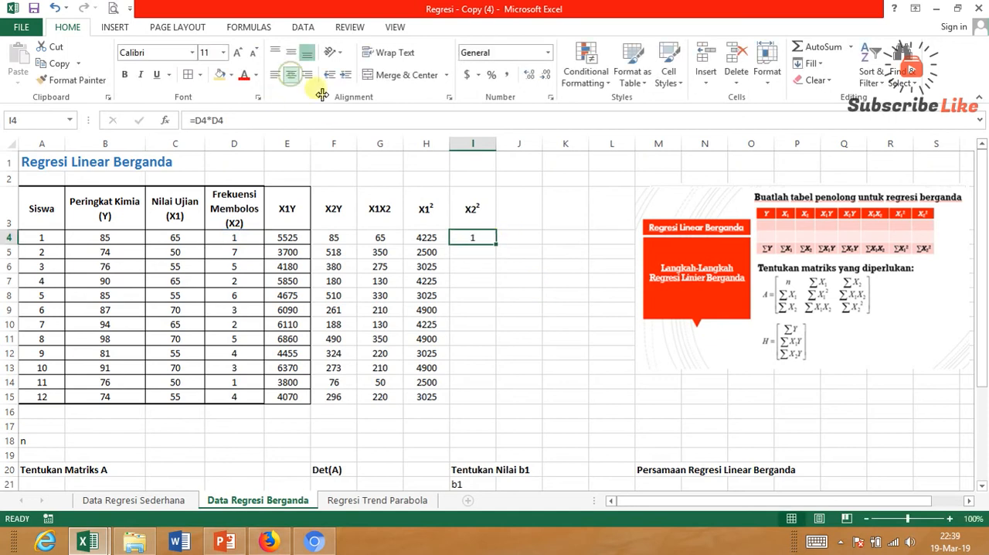
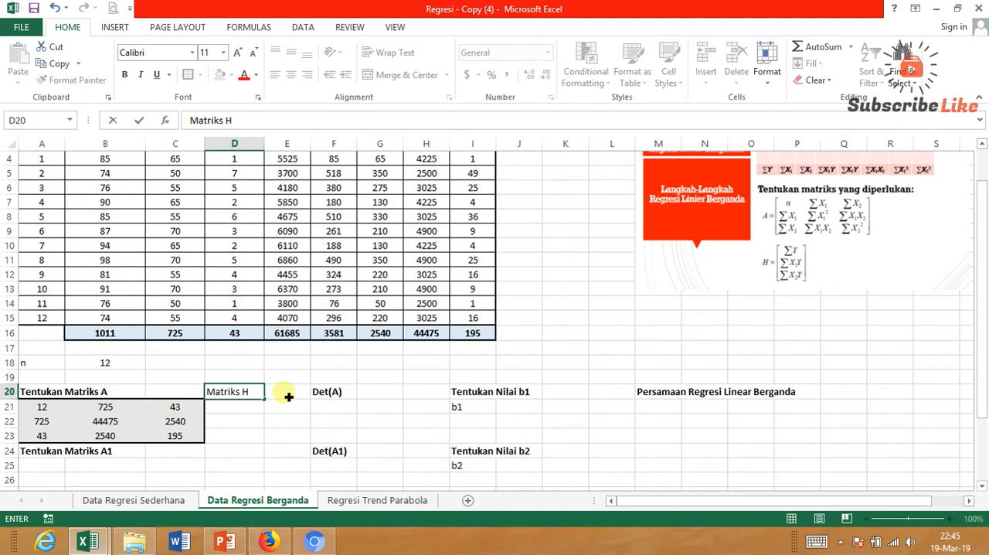
# Finish the heading Matriks H in D20 and make it bold.
pyautogui.click(288, 396)
pyautogui.click(244, 394)
pyautogui.hotkey('ctrl', 'b')
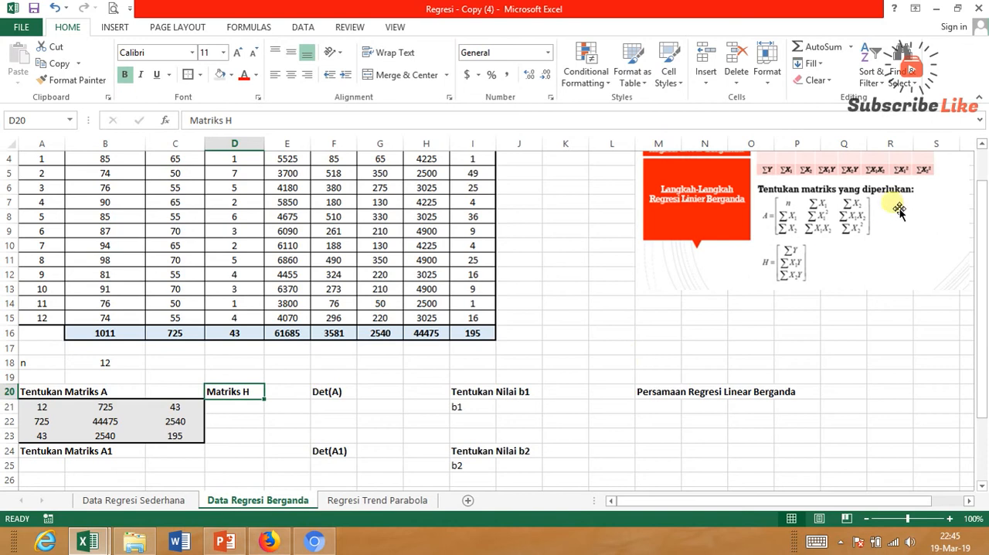
# Enter the formula =B16 in D21 to bring the Y total into matrix H.
pyautogui.click(238, 411)
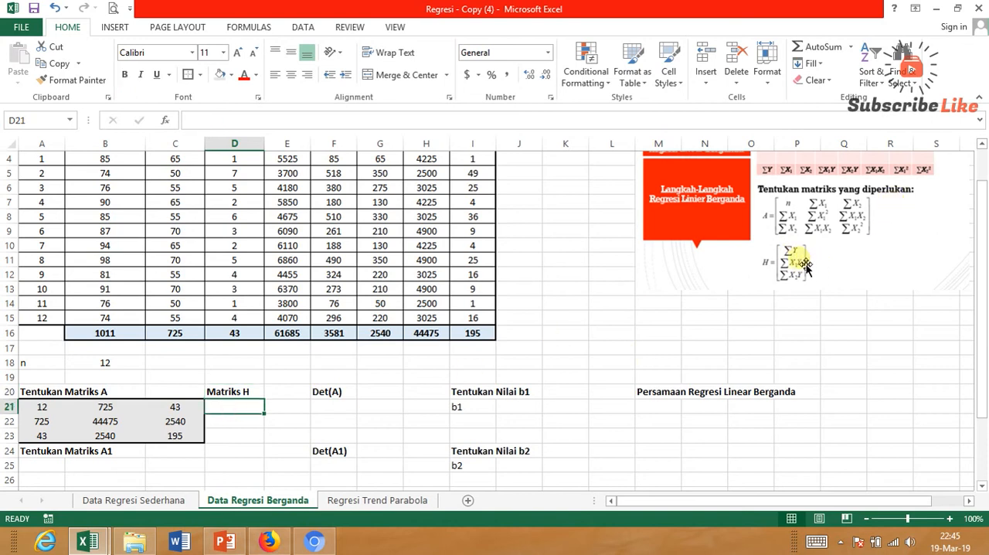
pyautogui.write('=')
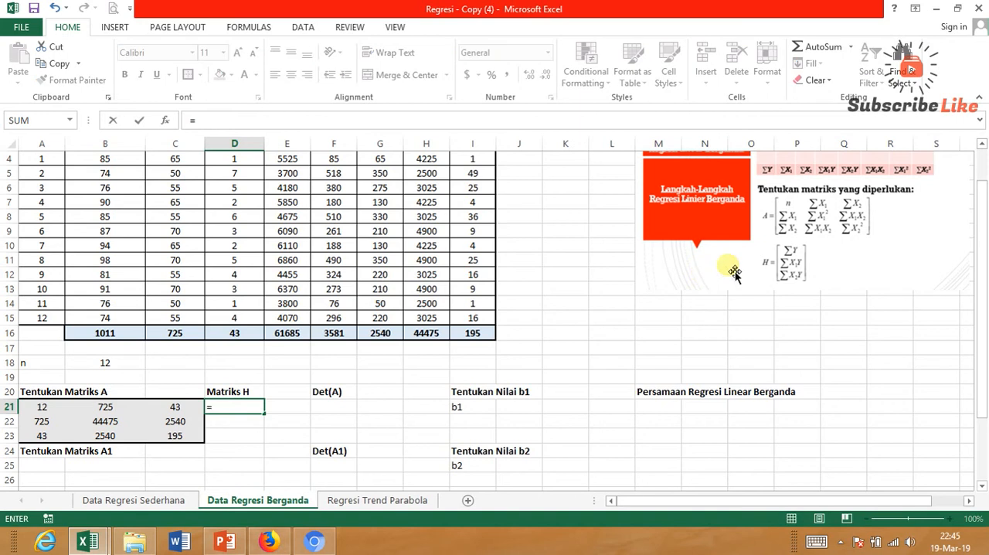
pyautogui.click(981, 143)
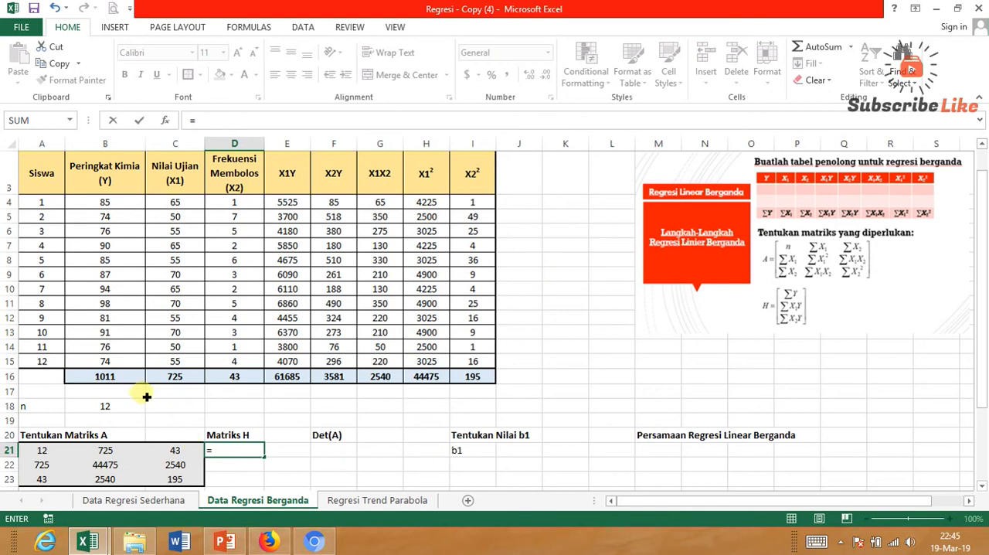
pyautogui.click(108, 376)
pyautogui.press('Return')
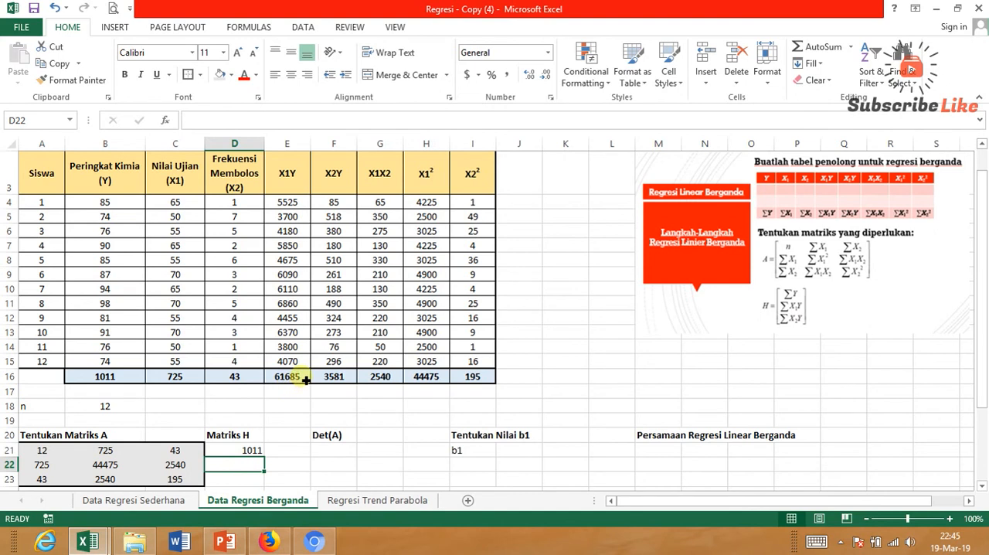
# Complete matrix H by entering =E16 in D22 and =F16 in D23 for the X1Y and X2Y totals.
pyautogui.write('=')
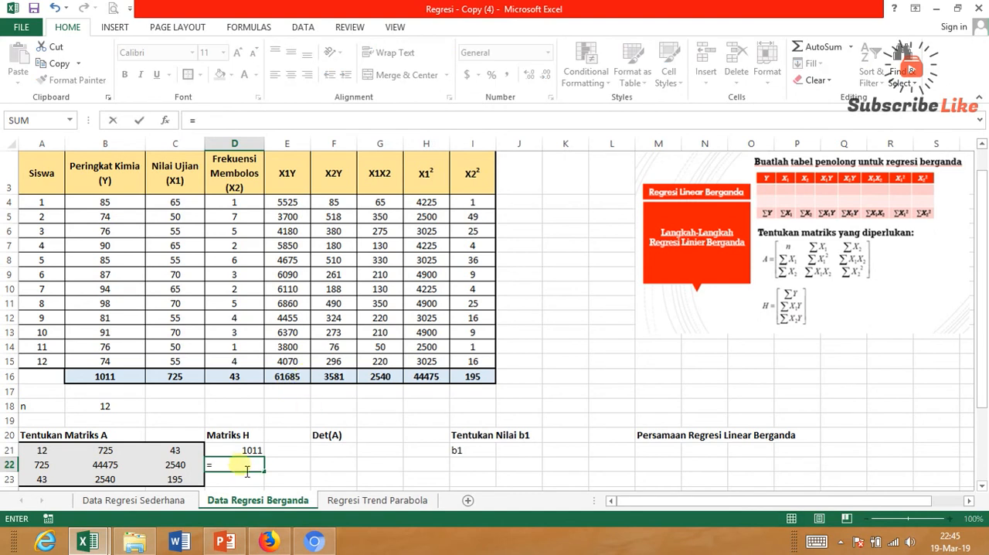
pyautogui.click(307, 379)
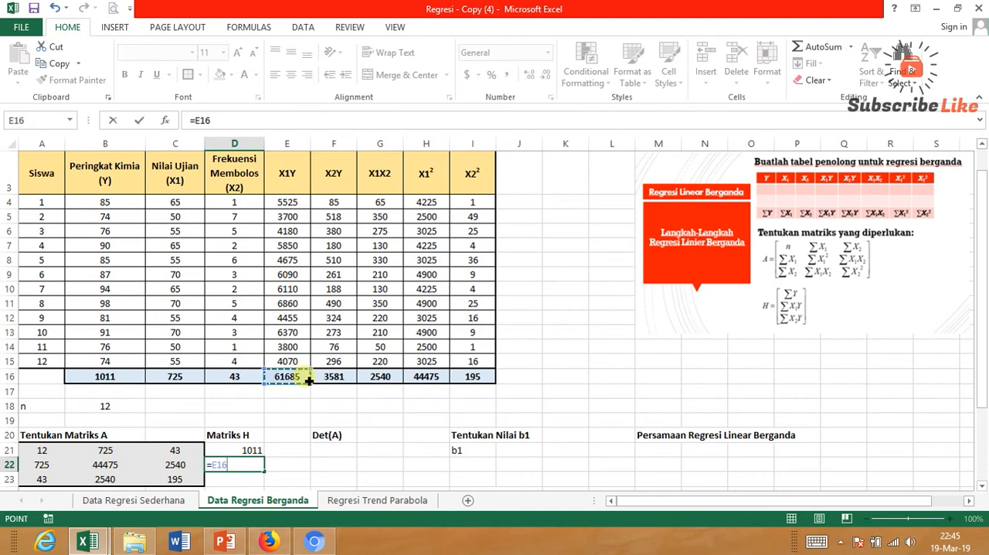
pyautogui.press('Return')
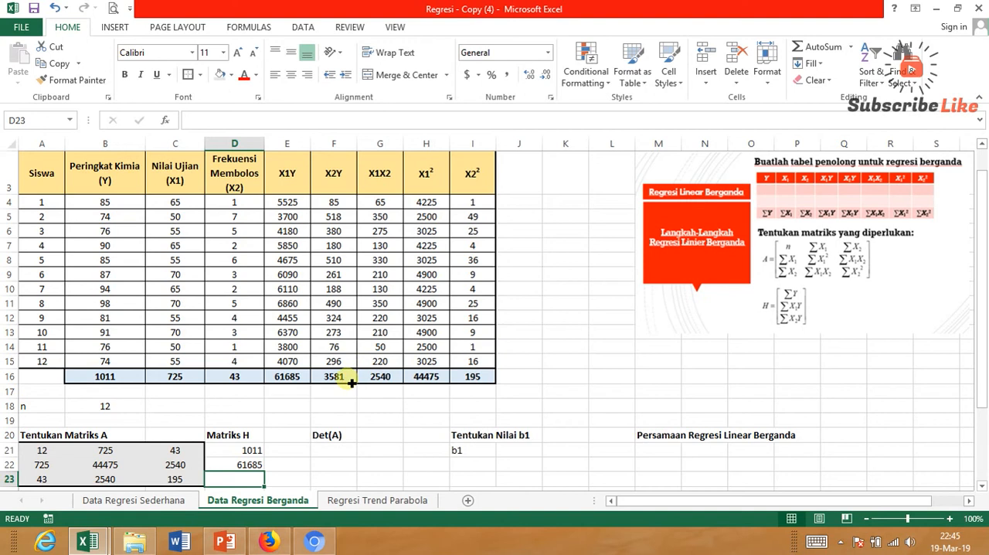
pyautogui.write('=')
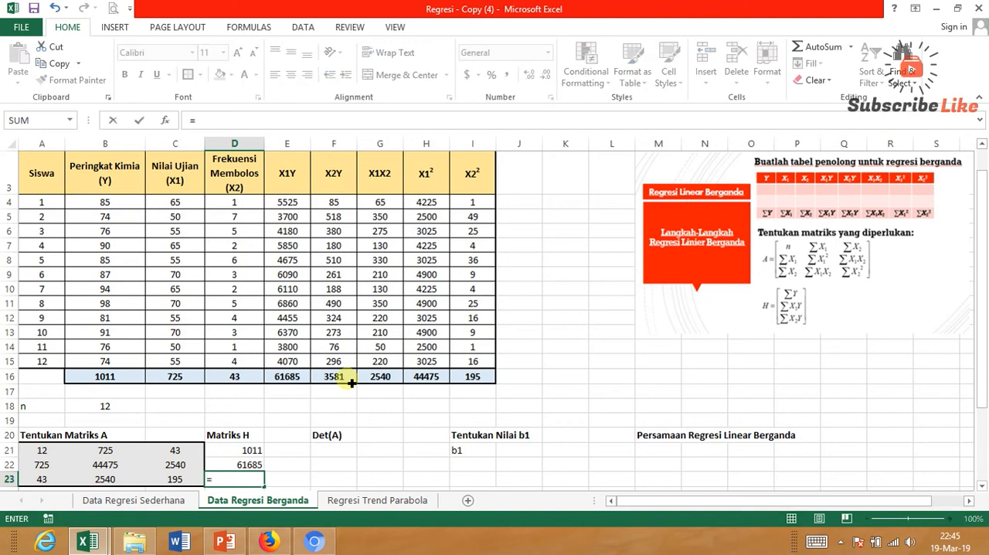
pyautogui.click(350, 383)
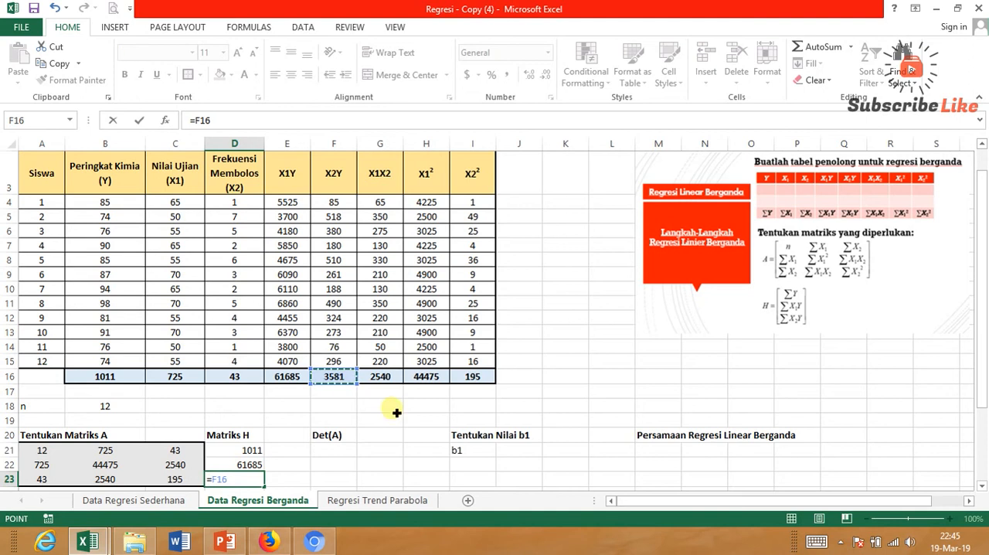
pyautogui.press('Return')
# Format matrix H in D21:D23 with a light blue fill, centered values and a thick outline border.
pyautogui.scroll(-1, 397, 410)
pyautogui.click(240, 408)
pyautogui.moveTo(240, 407); pyautogui.dragTo(236, 435)
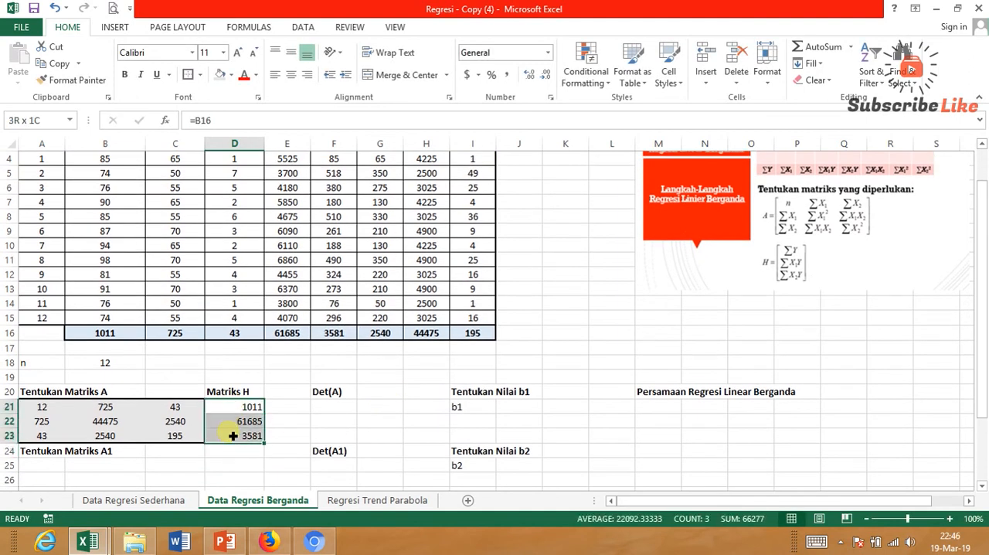
pyautogui.click(230, 75)
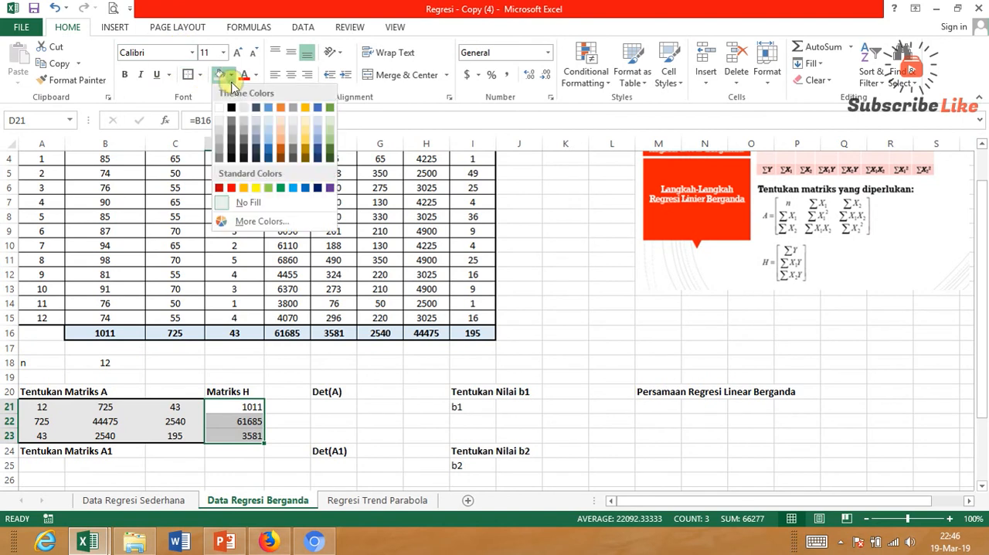
pyautogui.click(269, 125)
pyautogui.click(290, 74)
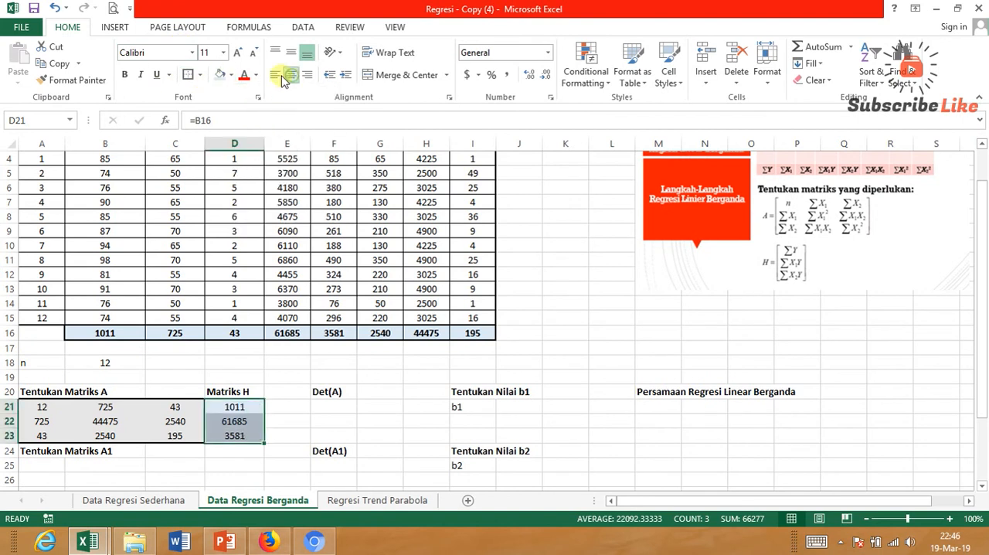
pyautogui.click(393, 365)
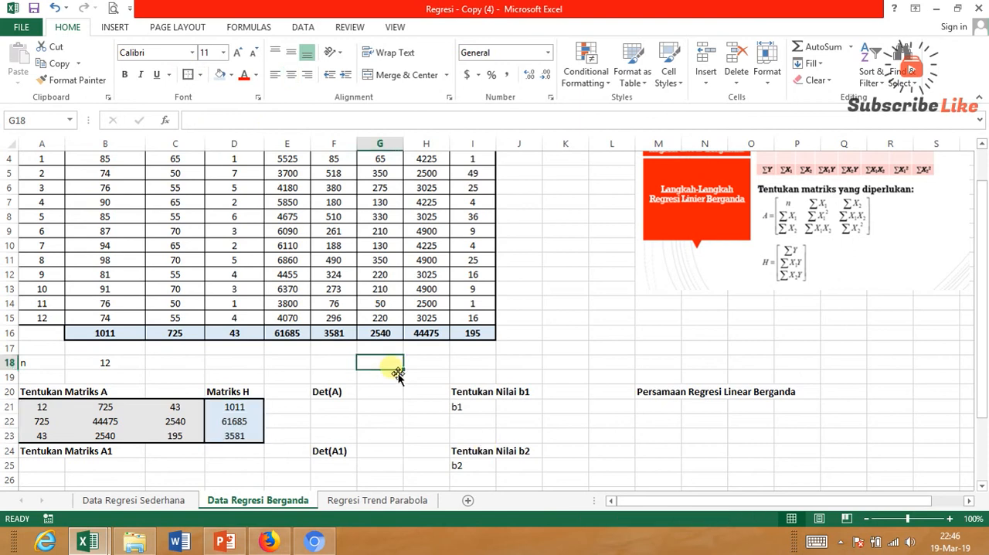
# Enter the formula =D21 in A25 to start matrix A1 with the first matrix H value.
pyautogui.click(981, 485)
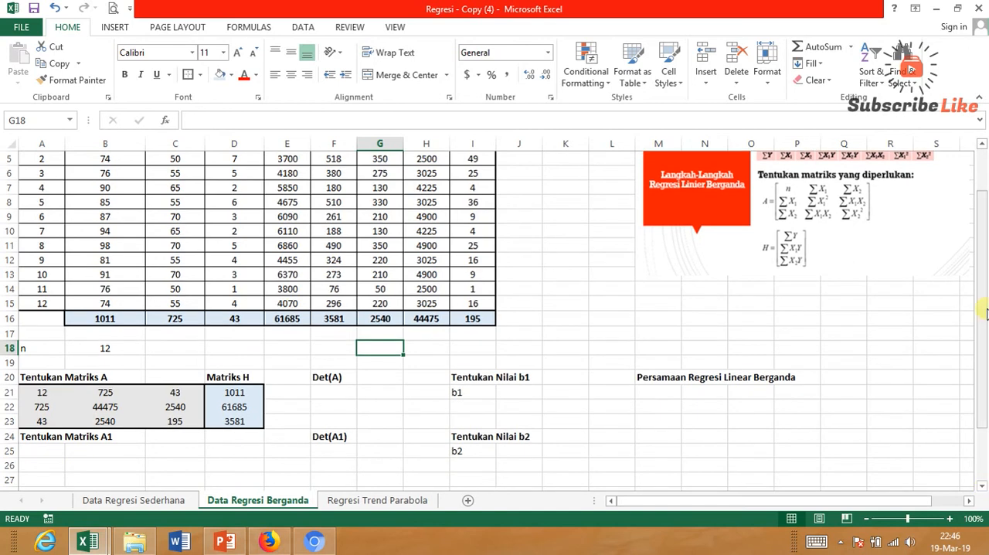
pyautogui.moveTo(979, 331); pyautogui.dragTo(981, 336)
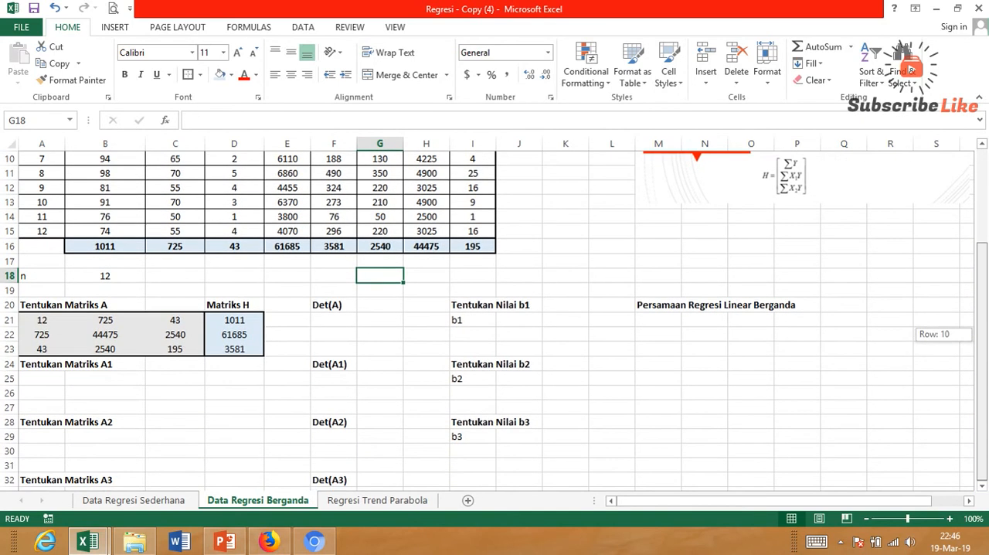
pyautogui.click(984, 492)
pyautogui.click(984, 493)
pyautogui.click(984, 492)
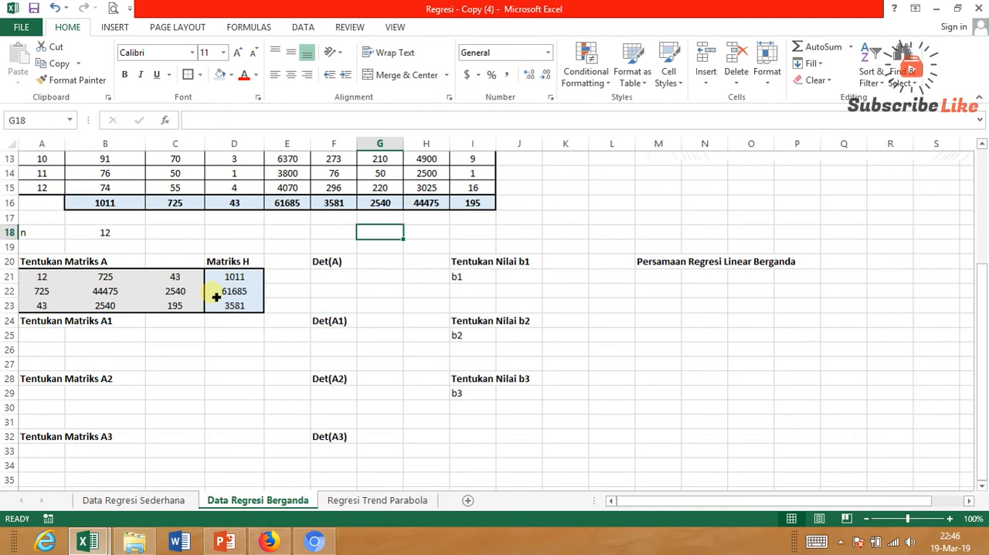
pyautogui.click(49, 332)
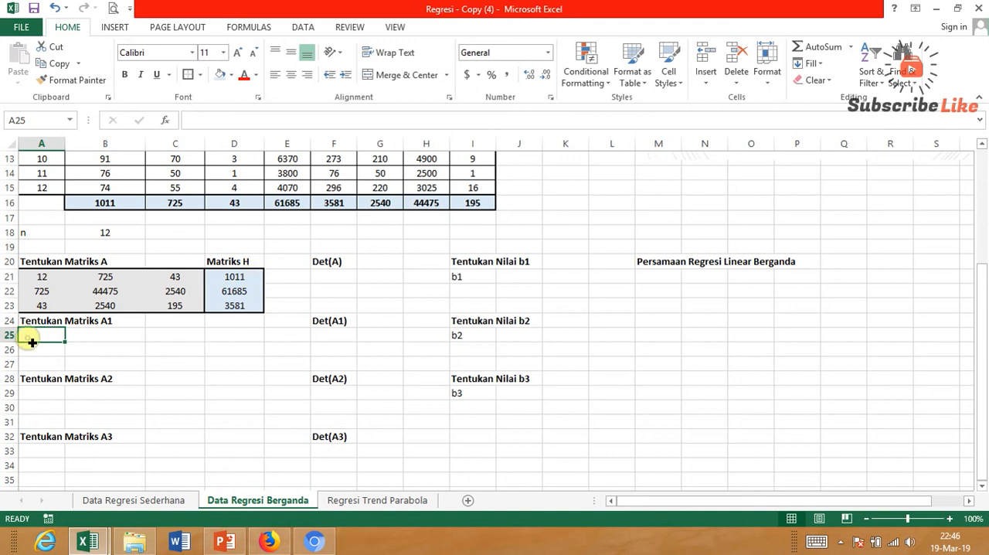
pyautogui.write('=')
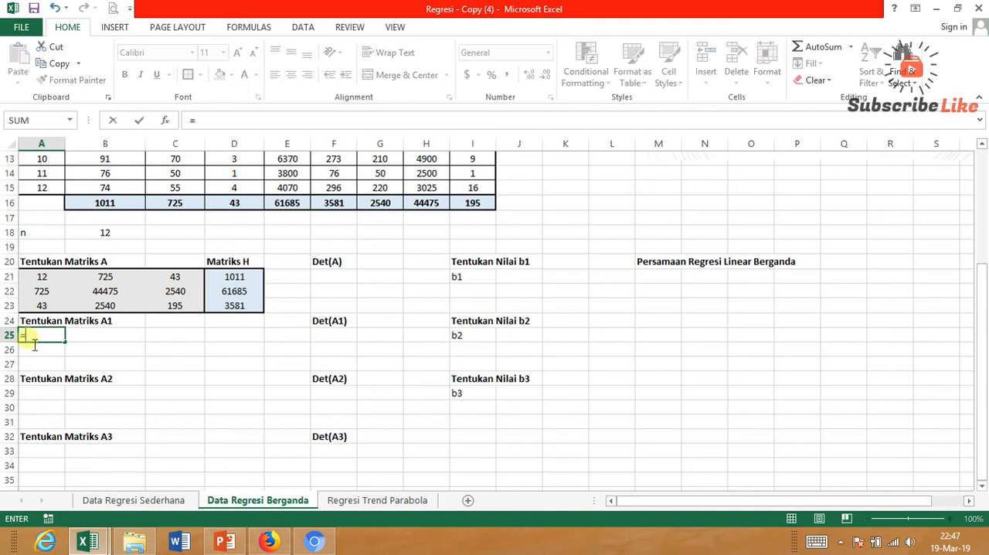
pyautogui.click(254, 283)
pyautogui.press('Return')
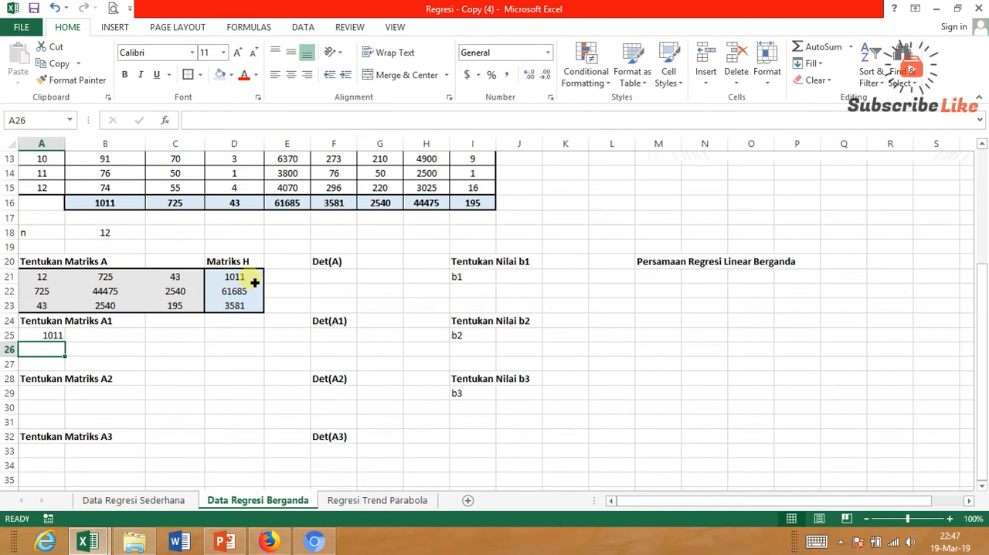
# Fill the A25 formula down to A27 and center the first column of matrix A1.
pyautogui.click(54, 334)
pyautogui.moveTo(66, 342); pyautogui.dragTo(70, 368)
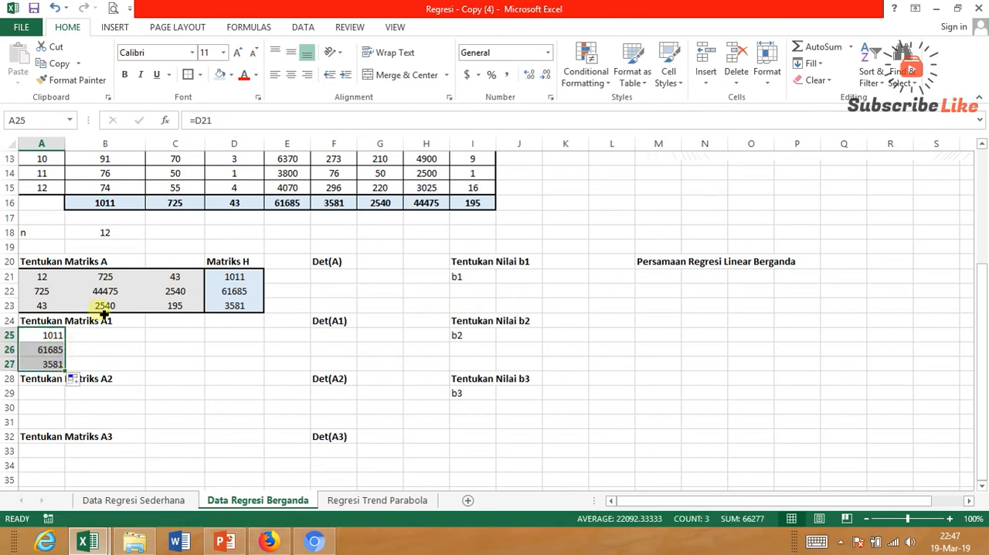
pyautogui.click(290, 74)
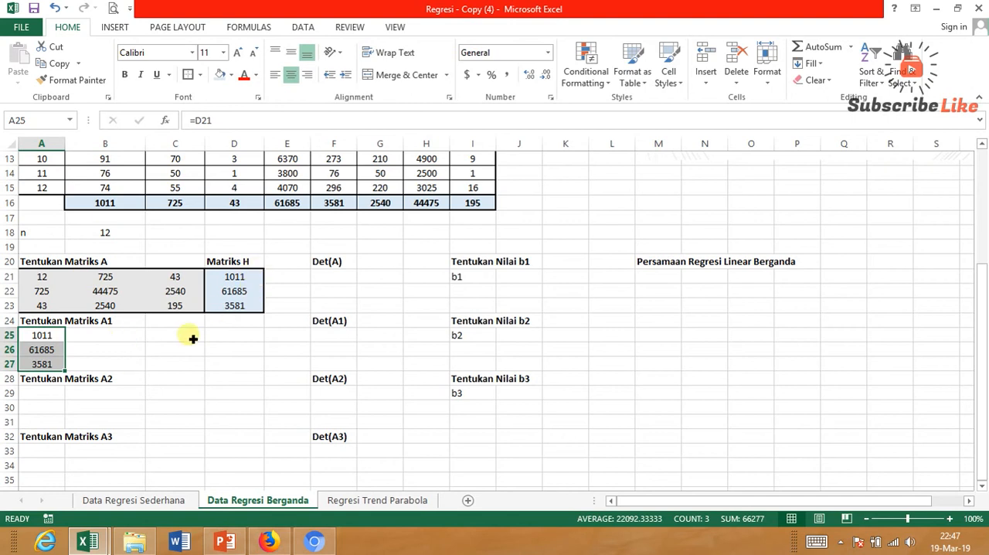
# Enter =B21 in B25 and fill it through B25:C27 to complete matrix A1 with matrix A's last two columns.
pyautogui.click(137, 340)
pyautogui.write('=')
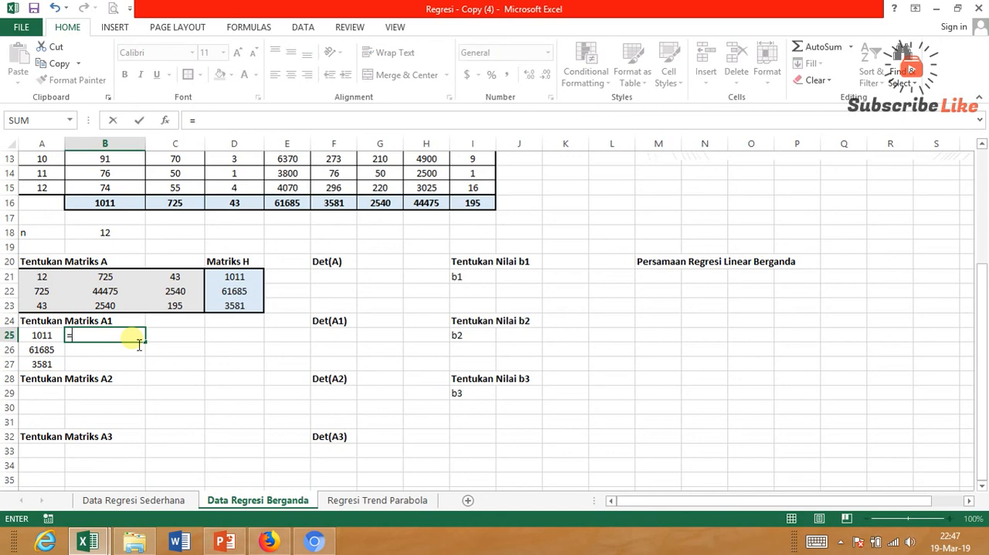
pyautogui.click(125, 282)
pyautogui.press('Return')
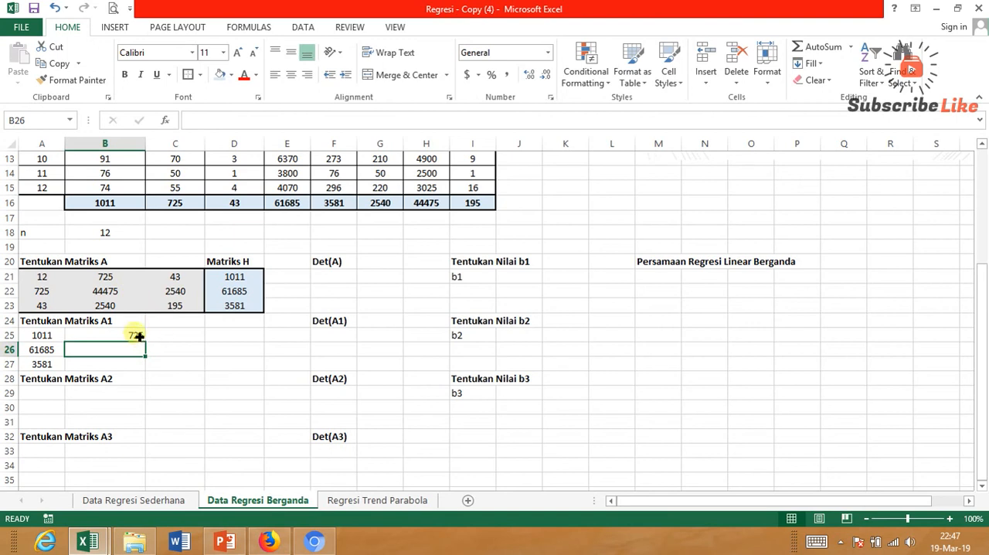
pyautogui.click(136, 335)
pyautogui.moveTo(151, 345); pyautogui.dragTo(148, 375)
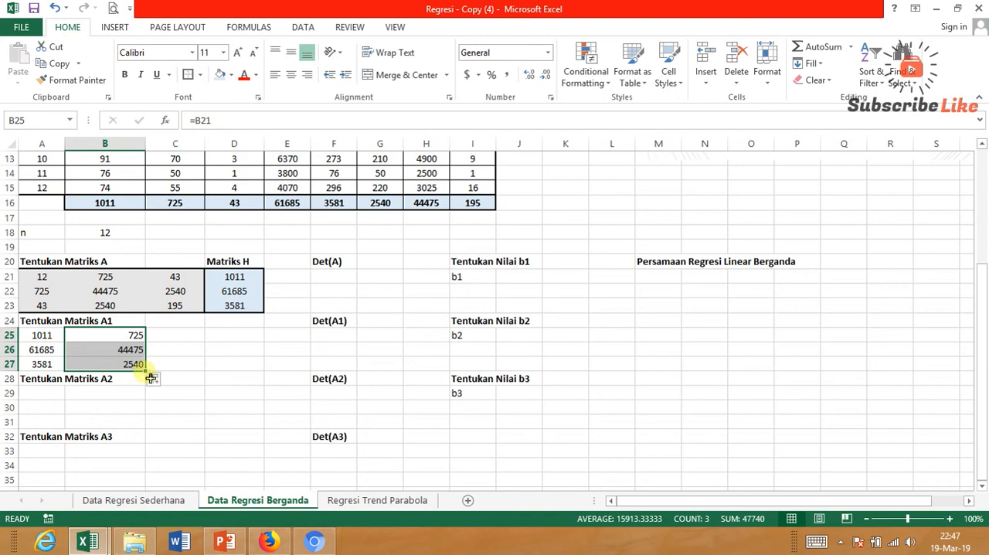
pyautogui.moveTo(146, 370); pyautogui.dragTo(192, 376)
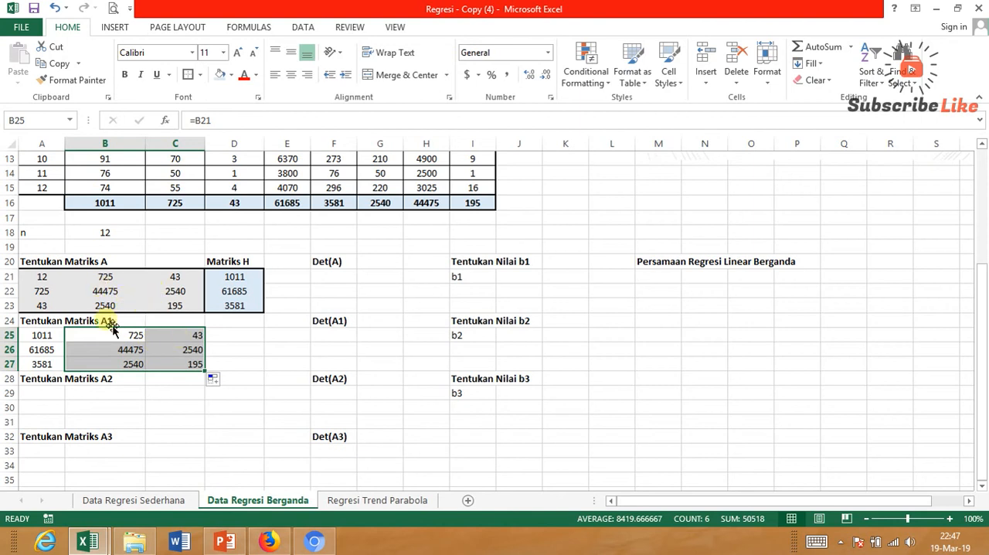
# Format matrix A1 in A25:C27 with centered values, a pale blue fill and a thick outline border.
pyautogui.moveTo(48, 335); pyautogui.dragTo(199, 364)
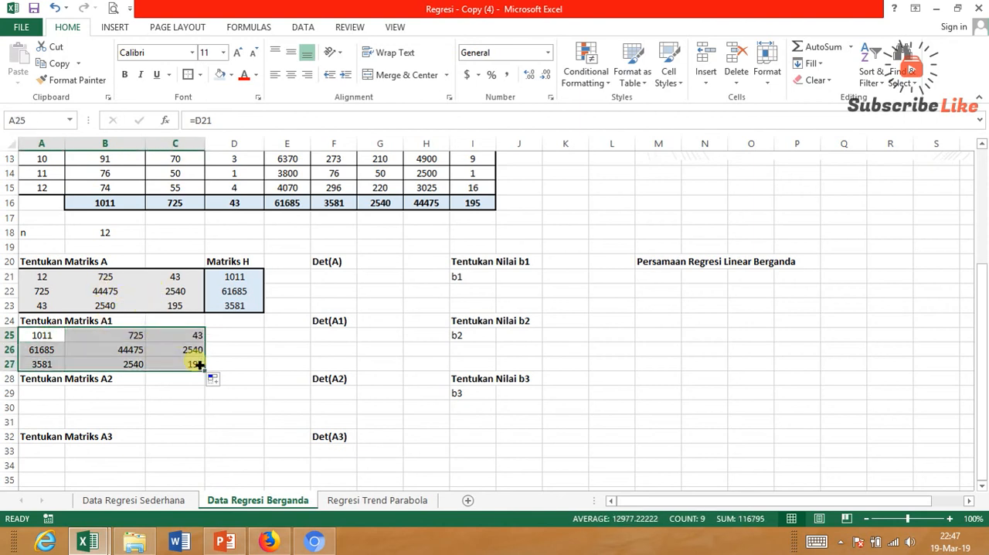
pyautogui.click(292, 75)
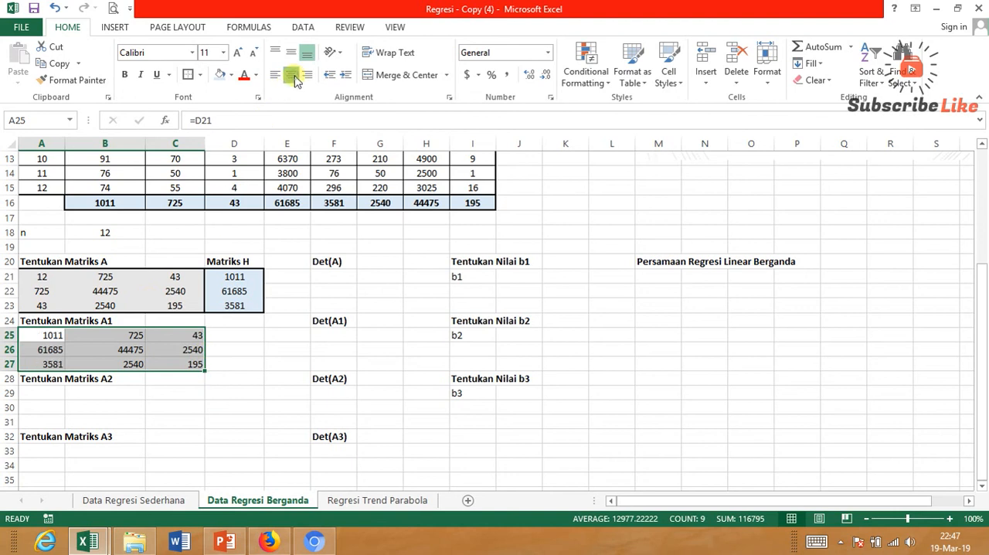
pyautogui.click(293, 77)
pyautogui.click(233, 78)
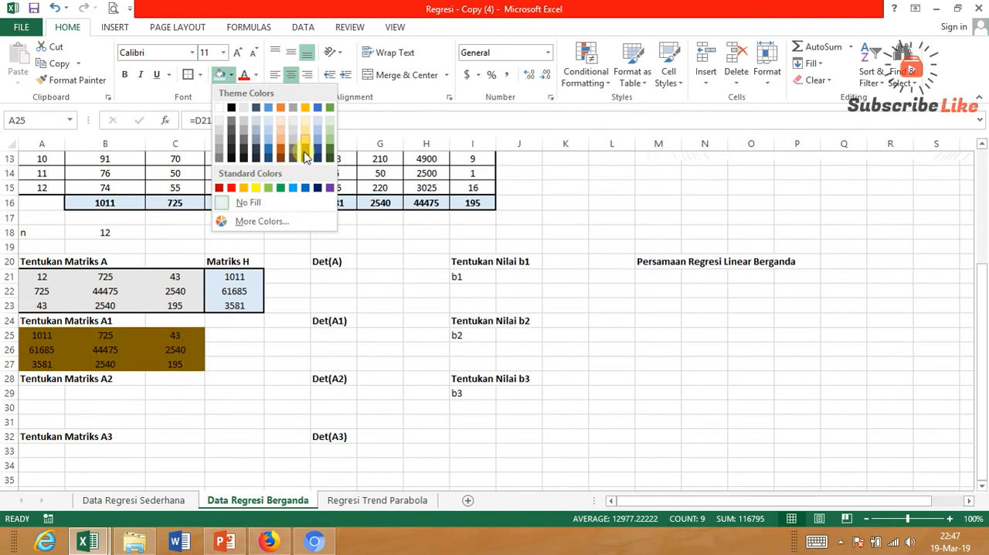
pyautogui.click(316, 126)
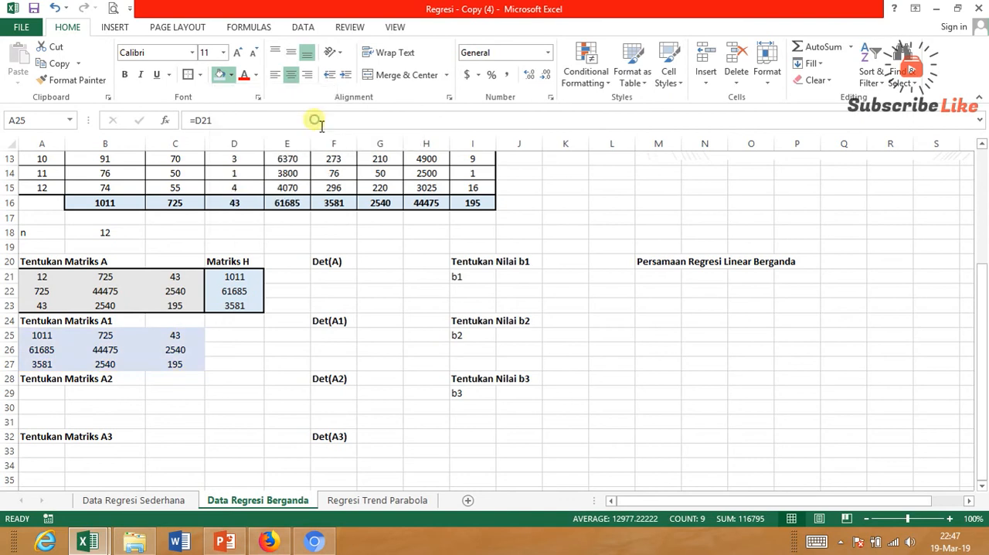
pyautogui.click(188, 75)
pyautogui.click(246, 338)
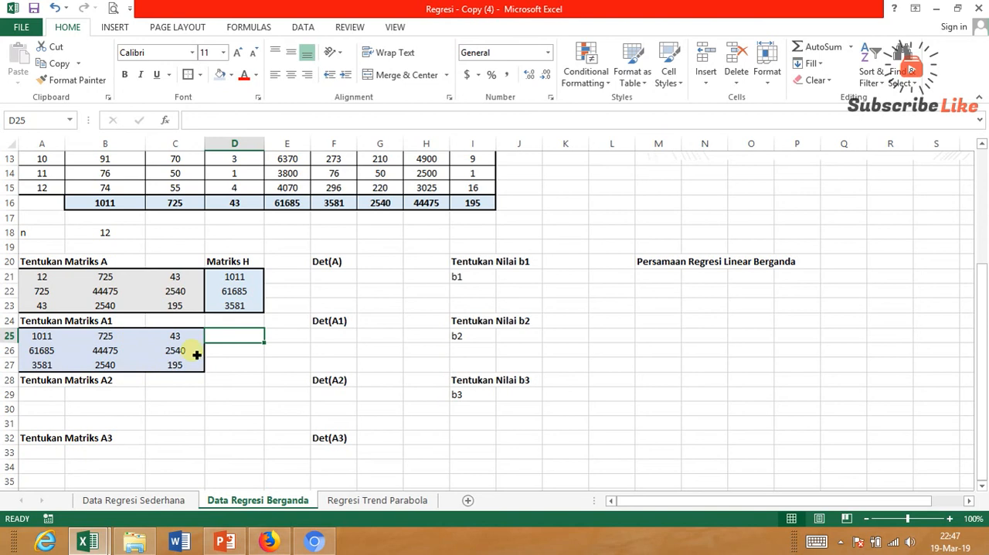
# Enter =D21 in B29, fill it down to B31 and center the values as matrix A2's middle column.
pyautogui.click(37, 410)
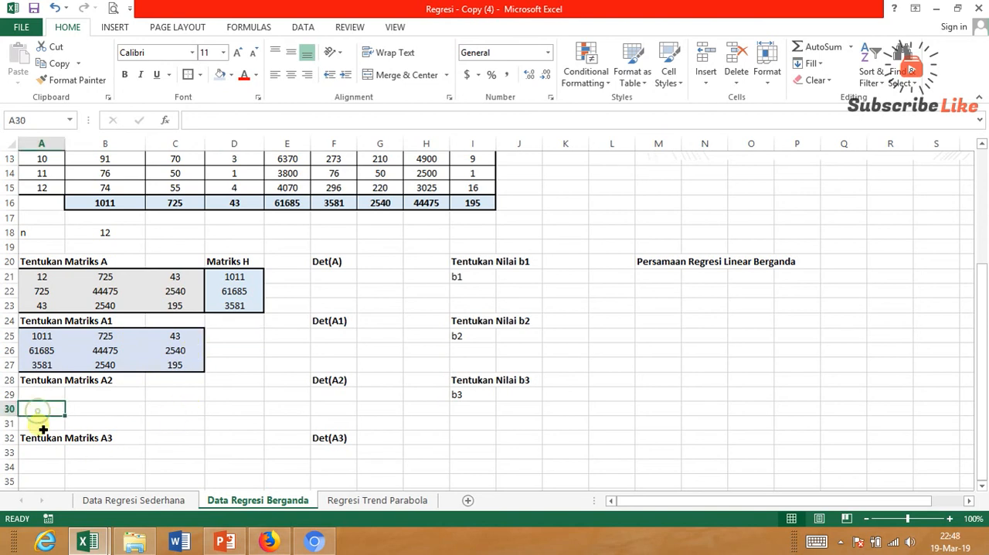
pyautogui.click(54, 395)
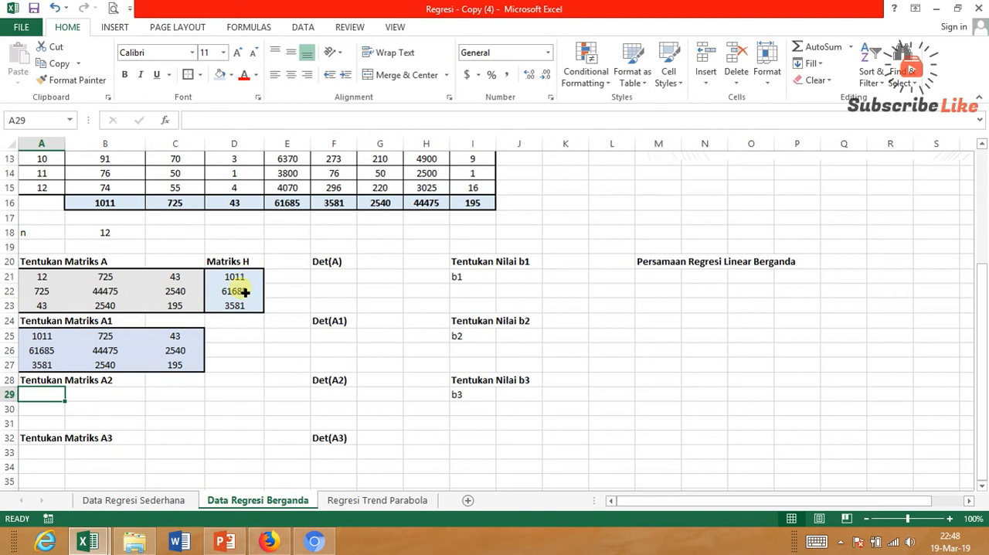
pyautogui.moveTo(105, 393)
pyautogui.mouseDown()
pyautogui.moveTo(112, 426)
pyautogui.moveTo(99, 405)
pyautogui.moveTo(117, 388)
pyautogui.mouseUp()
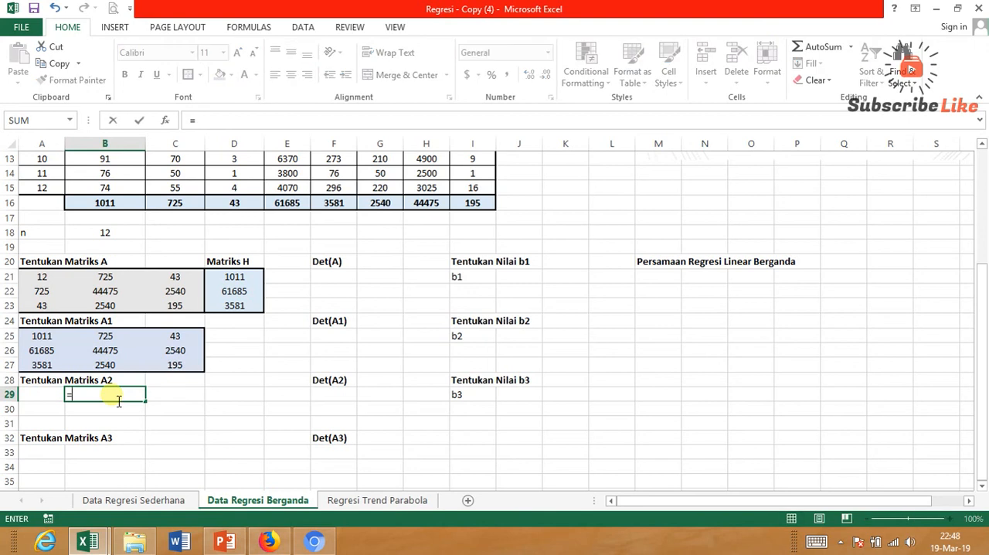
pyautogui.click(252, 281)
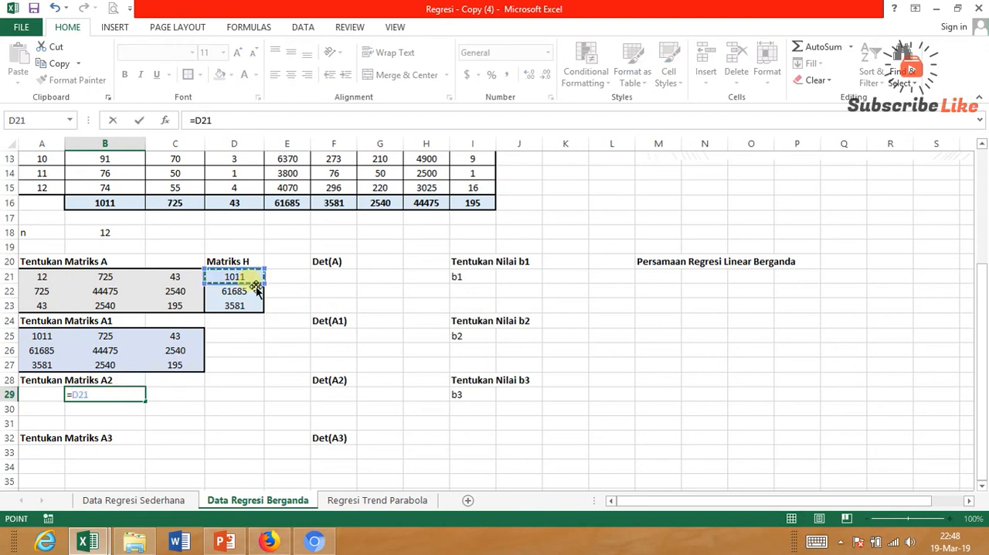
pyautogui.press('Return')
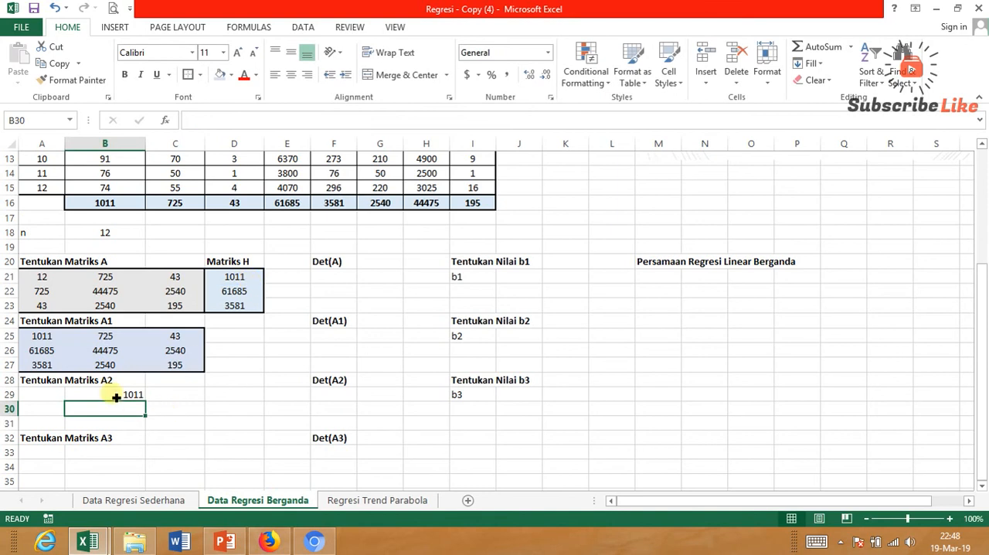
pyautogui.click(116, 394)
pyautogui.moveTo(150, 406); pyautogui.dragTo(146, 433)
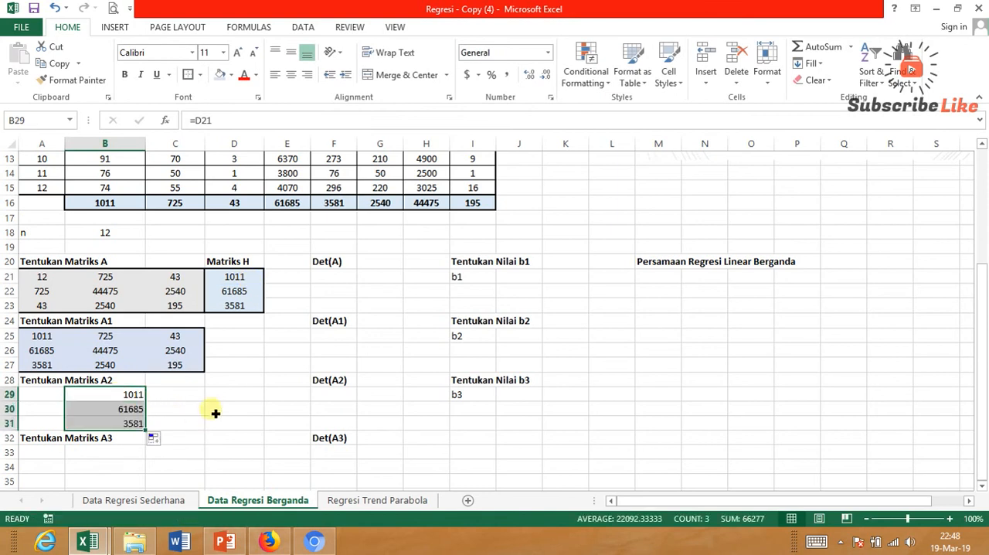
pyautogui.click(290, 74)
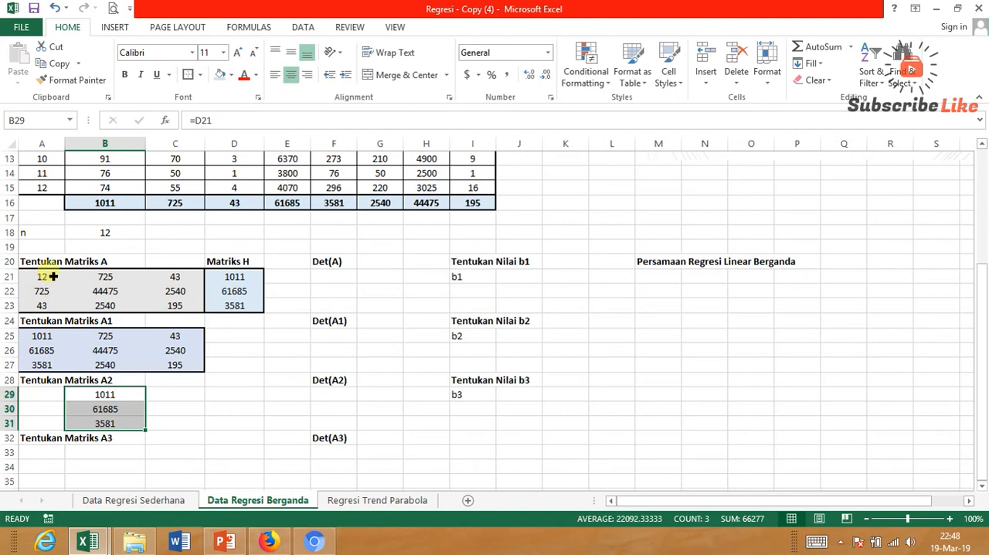
# Enter =A21 in A29, center it and fill it down to A31 as matrix A2's first column.
pyautogui.click(40, 396)
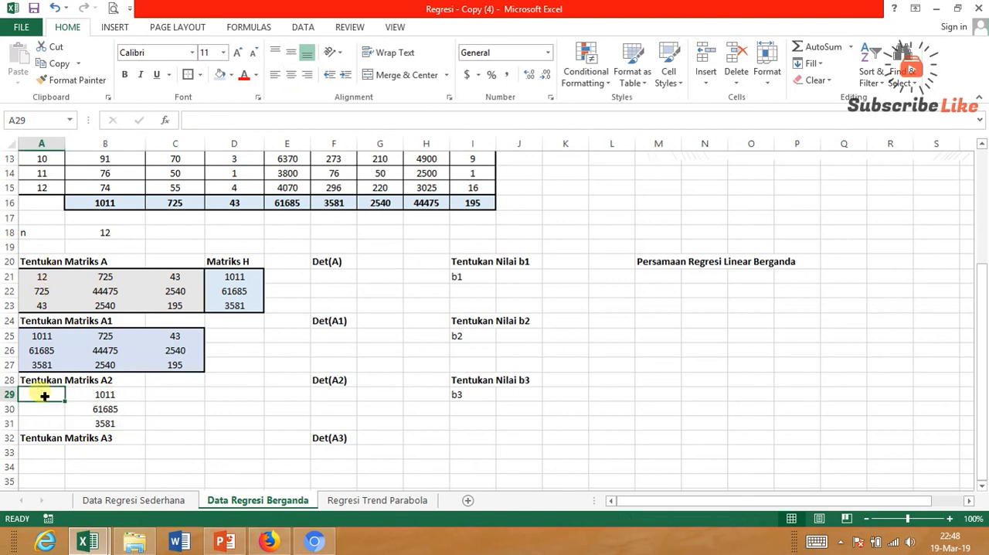
pyautogui.write('=')
pyautogui.click(56, 276)
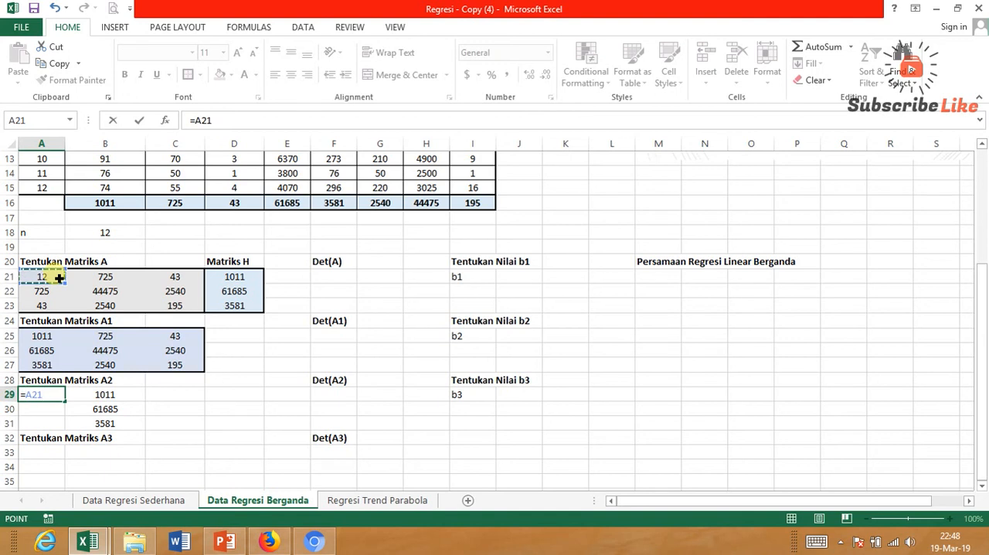
pyautogui.press('Return')
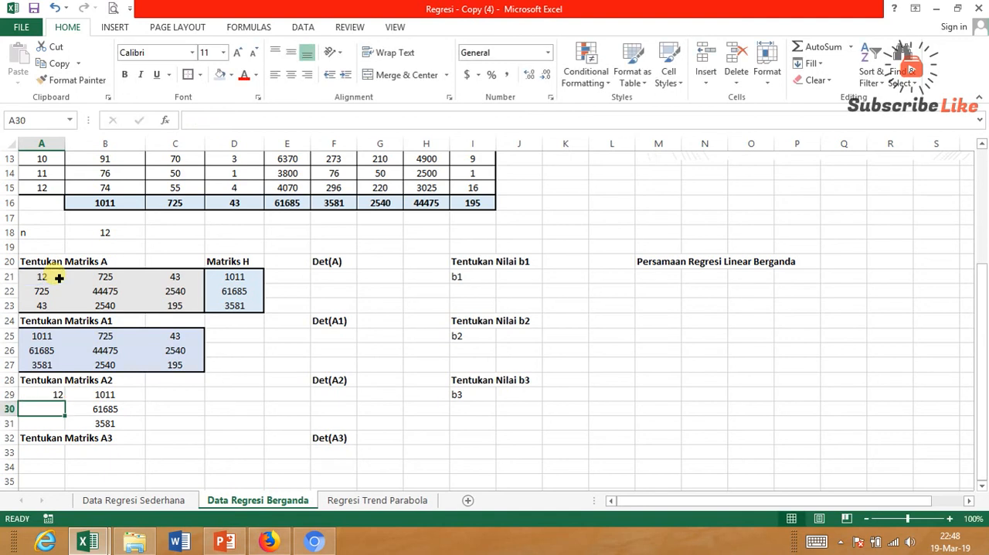
pyautogui.click(41, 397)
pyautogui.click(288, 77)
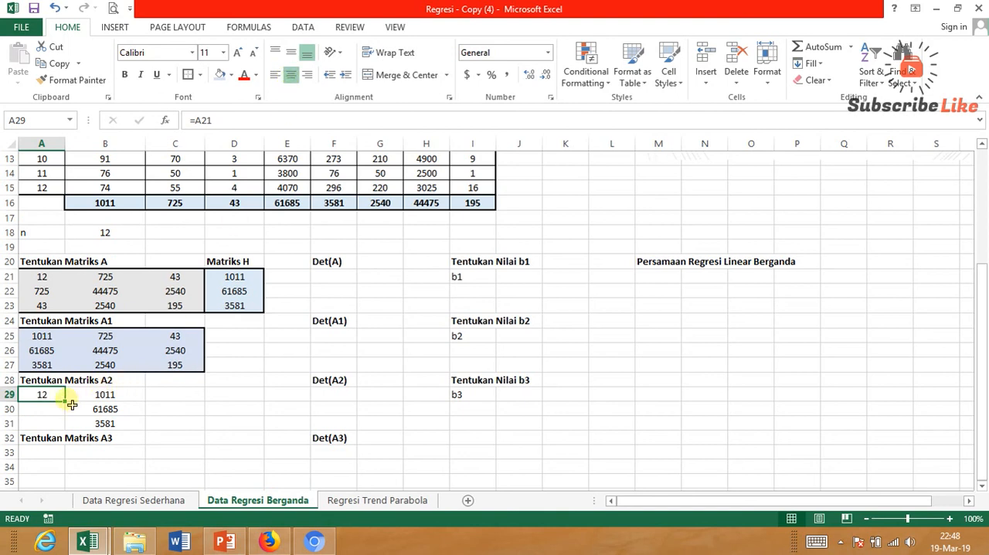
pyautogui.moveTo(67, 402); pyautogui.dragTo(73, 434)
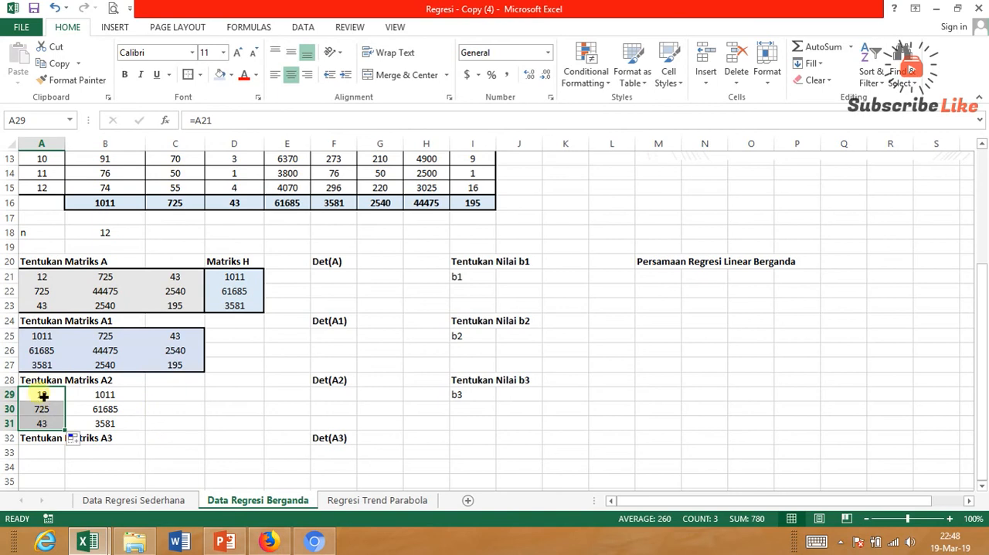
# Enter =C21 in C29, fill it down to C31 and center the values as matrix A2's last column.
pyautogui.click(157, 396)
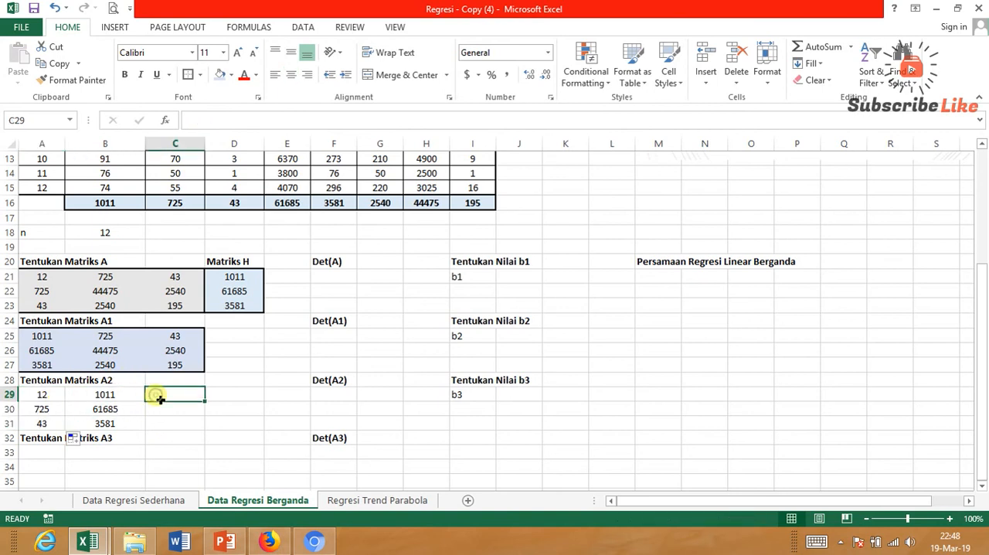
pyautogui.write('=')
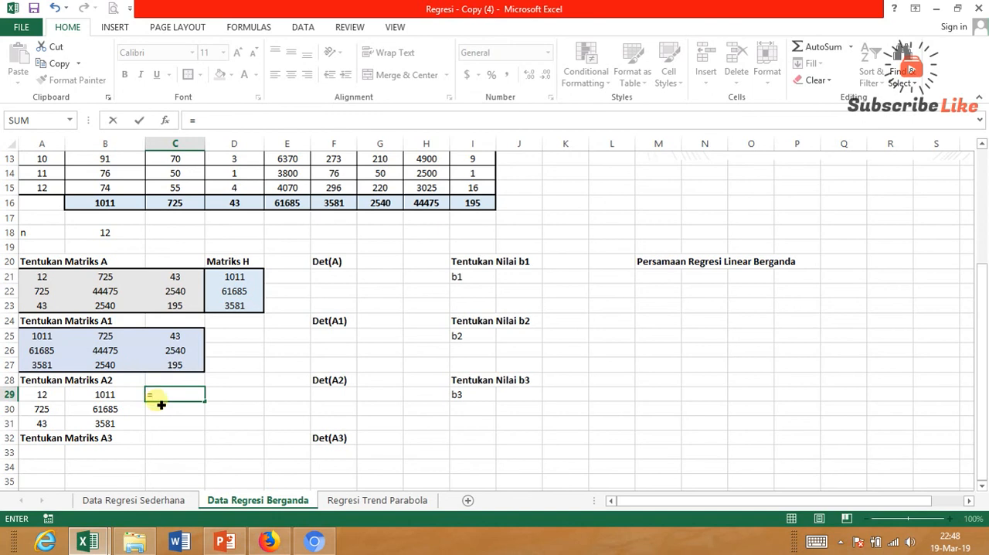
pyautogui.click(197, 282)
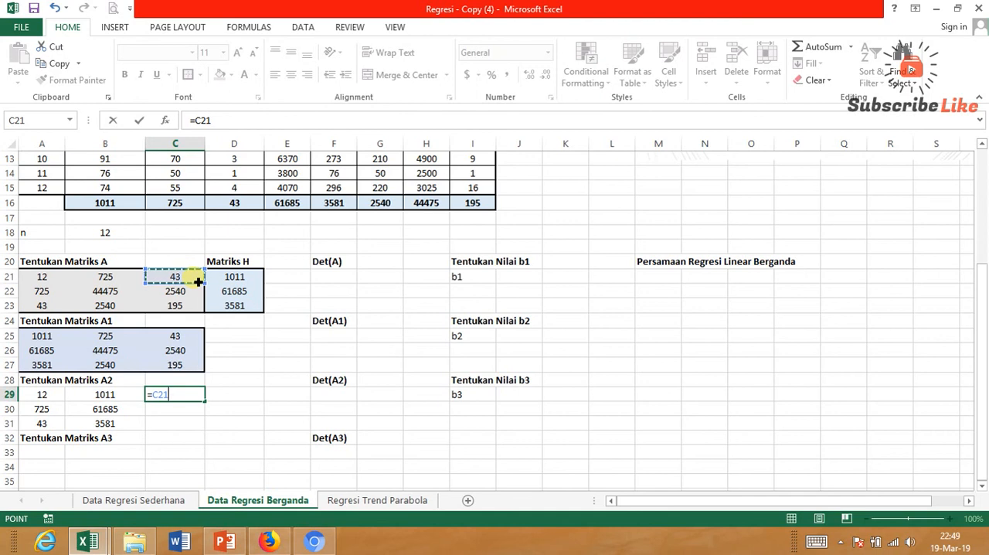
pyautogui.press('Return')
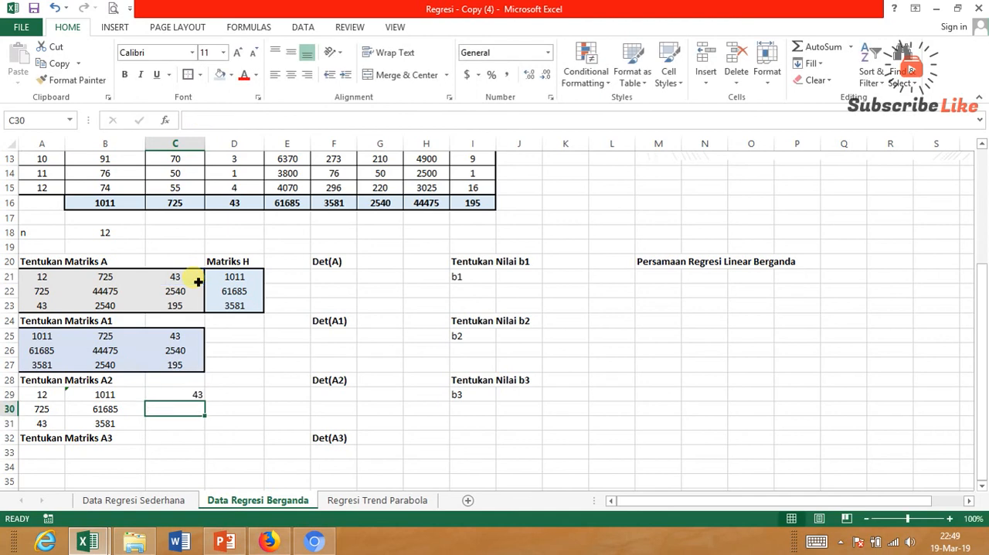
pyautogui.click(192, 395)
pyautogui.moveTo(205, 400); pyautogui.dragTo(210, 437)
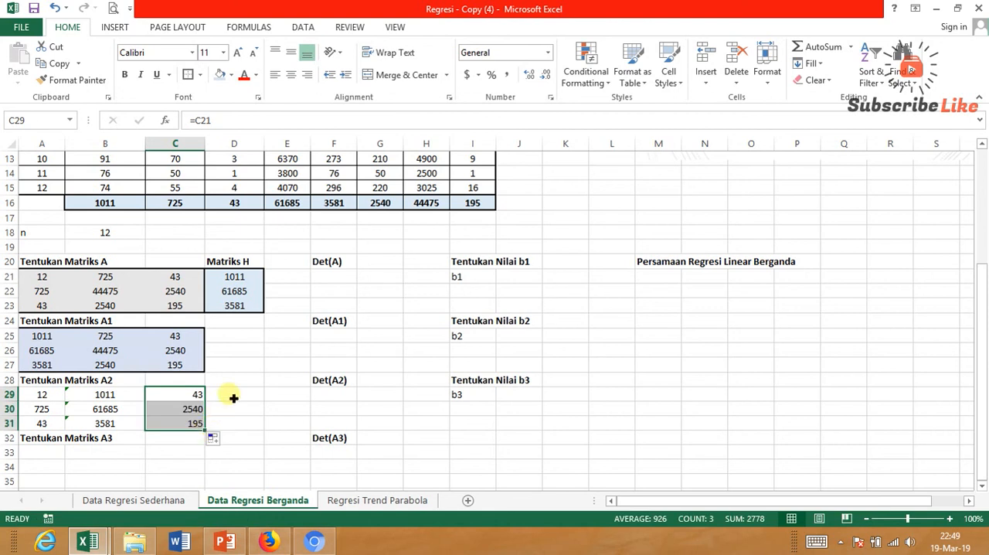
pyautogui.click(298, 78)
pyautogui.click(241, 411)
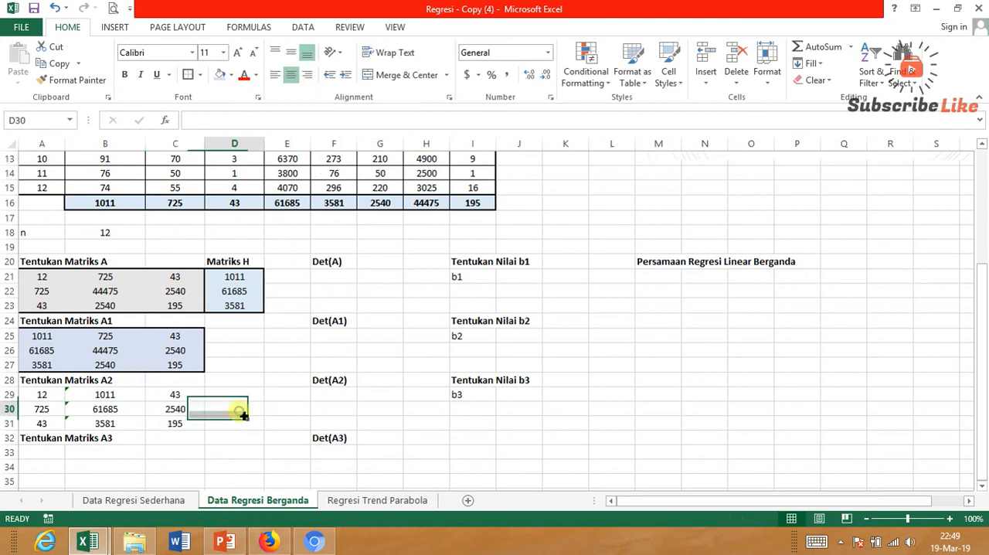
# Format matrix A2 in A29:C31 with a very light gray fill and a thick outline border.
pyautogui.moveTo(38, 396); pyautogui.dragTo(194, 425)
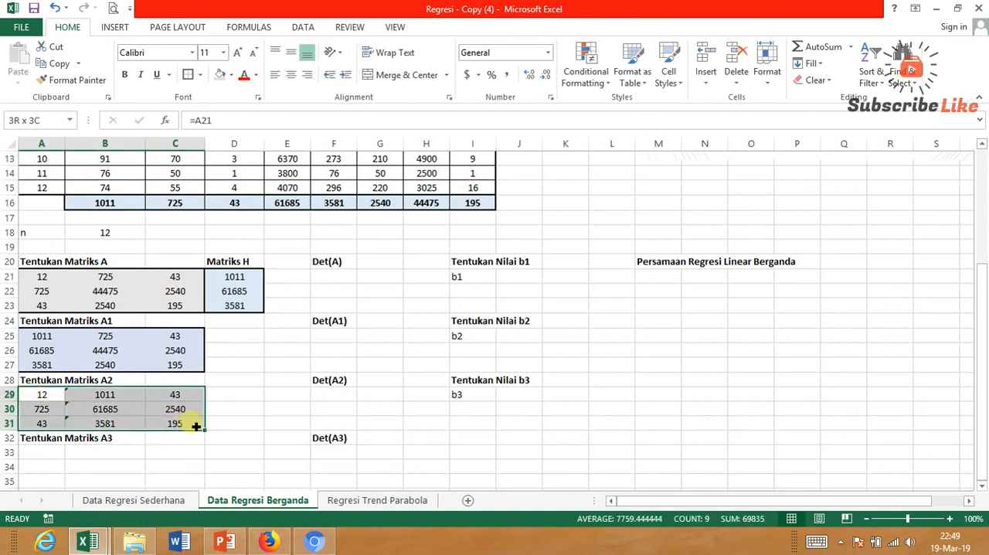
pyautogui.click(232, 75)
pyautogui.click(221, 122)
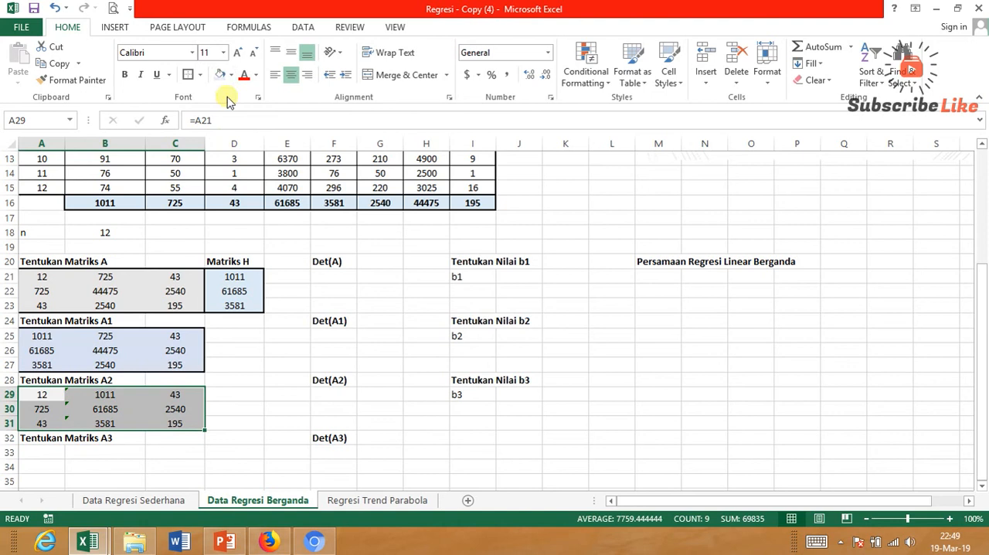
pyautogui.click(190, 77)
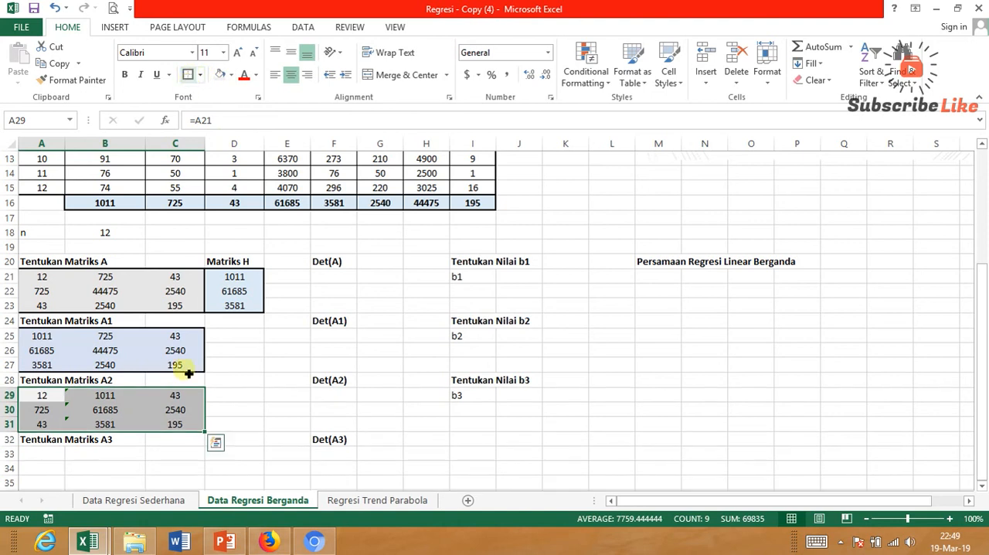
pyautogui.click(220, 383)
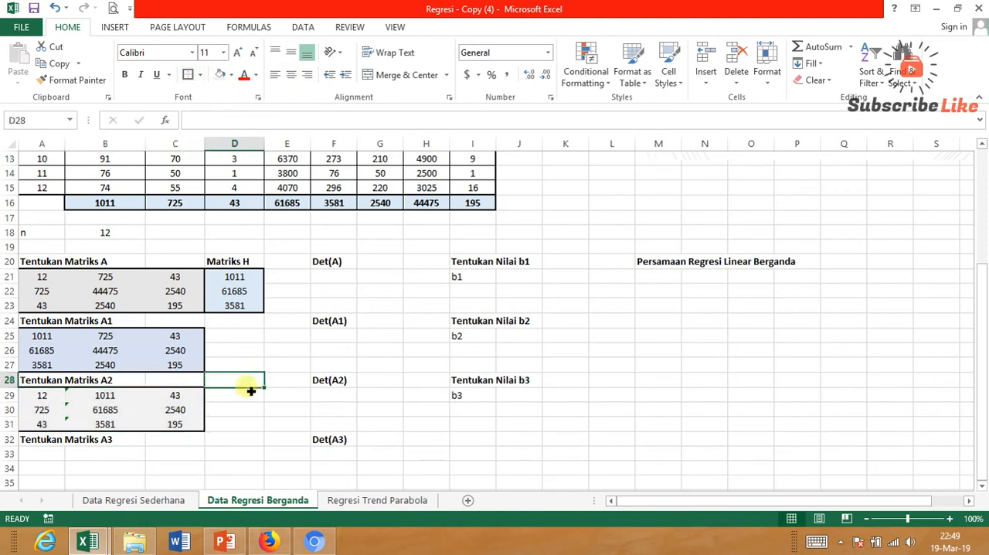
# Enter =D21 in C33, fill it down to C35 and center the values as matrix A3's last column.
pyautogui.click(218, 467)
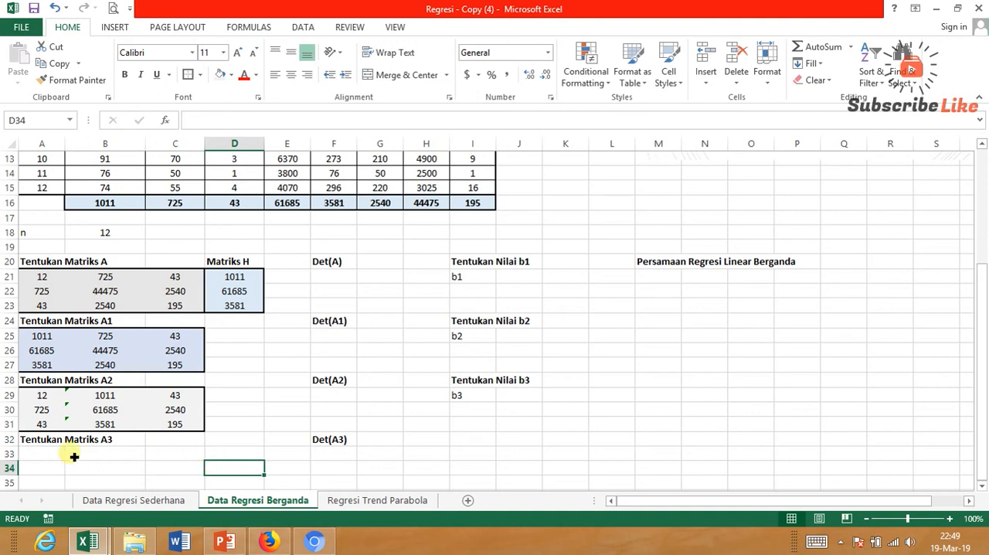
pyautogui.click(121, 442)
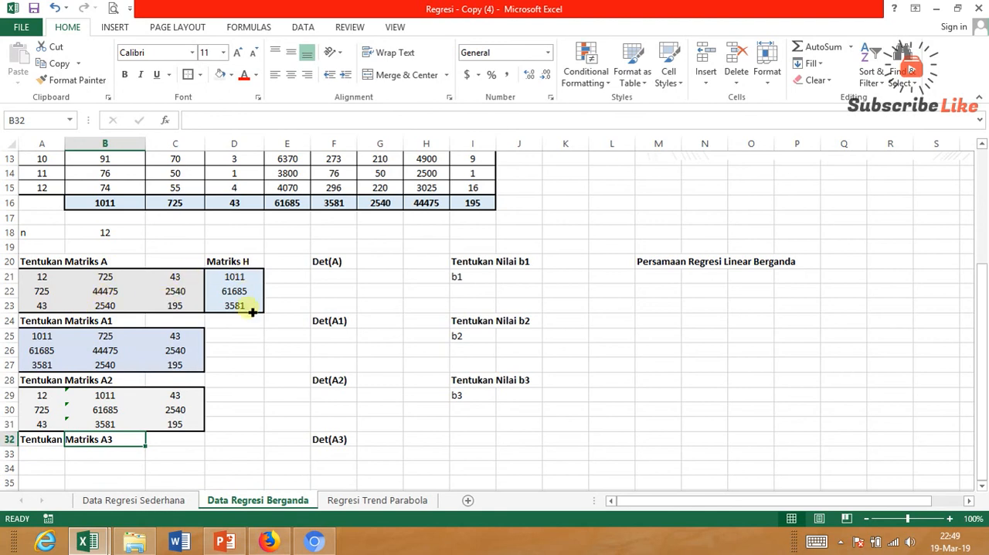
pyautogui.moveTo(171, 455)
pyautogui.mouseDown()
pyautogui.moveTo(174, 487)
pyautogui.moveTo(186, 457)
pyautogui.mouseUp()
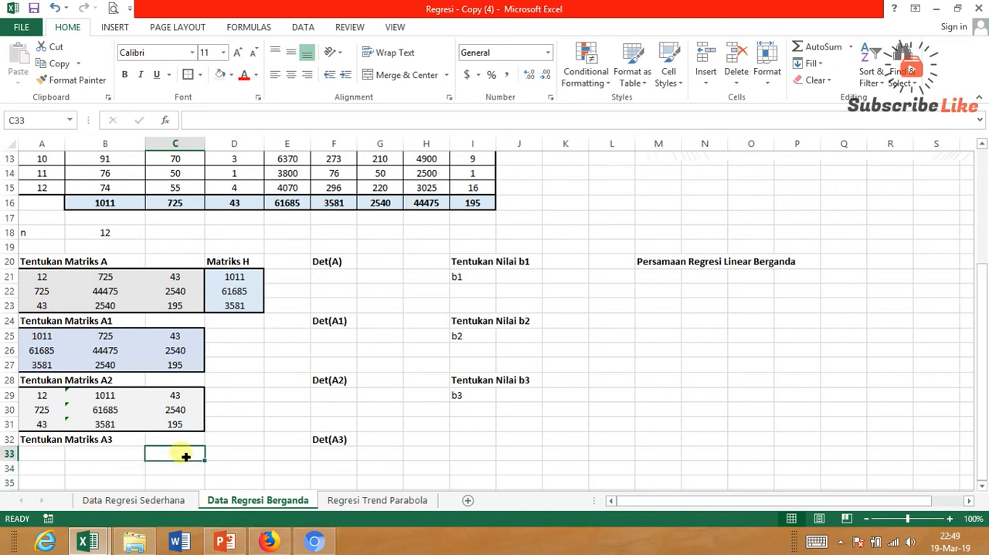
pyautogui.write('=')
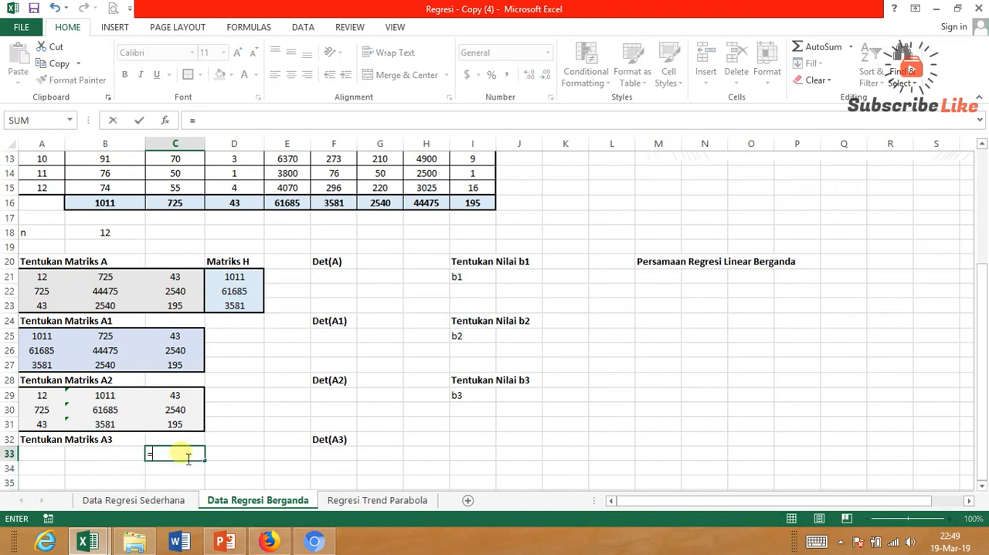
pyautogui.click(246, 278)
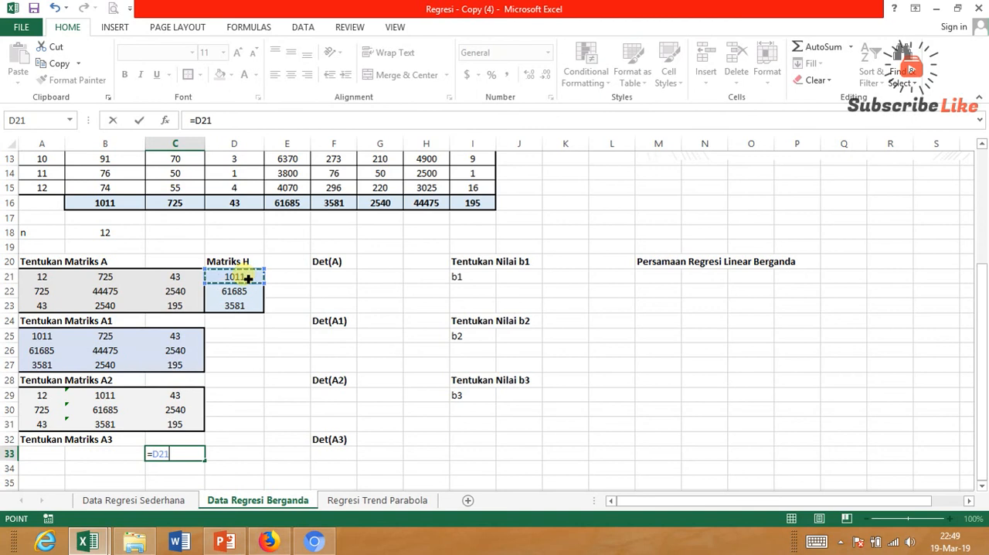
pyautogui.press('Return')
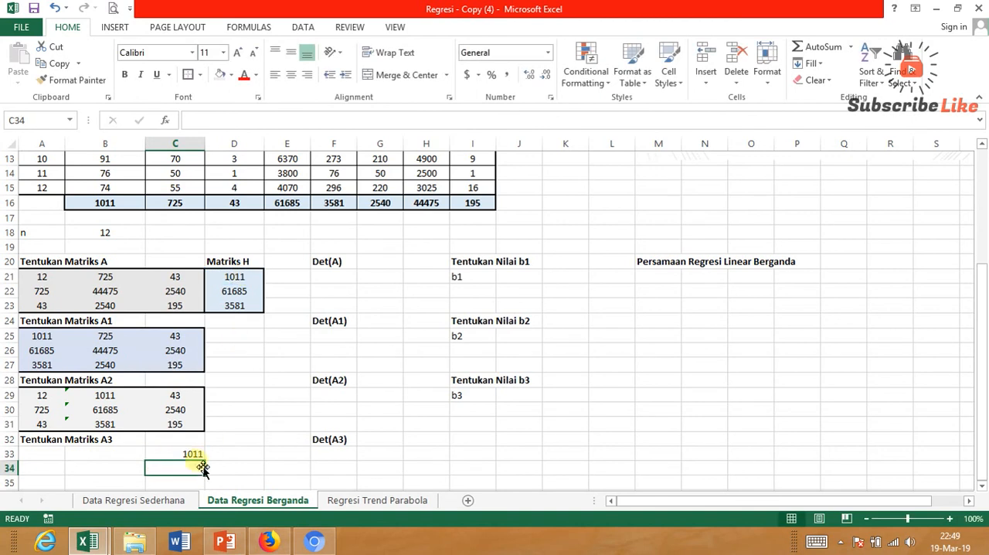
pyautogui.press('Up')
pyautogui.moveTo(211, 466)
pyautogui.mouseDown()
pyautogui.moveTo(214, 494)
pyautogui.moveTo(212, 485)
pyautogui.mouseUp()
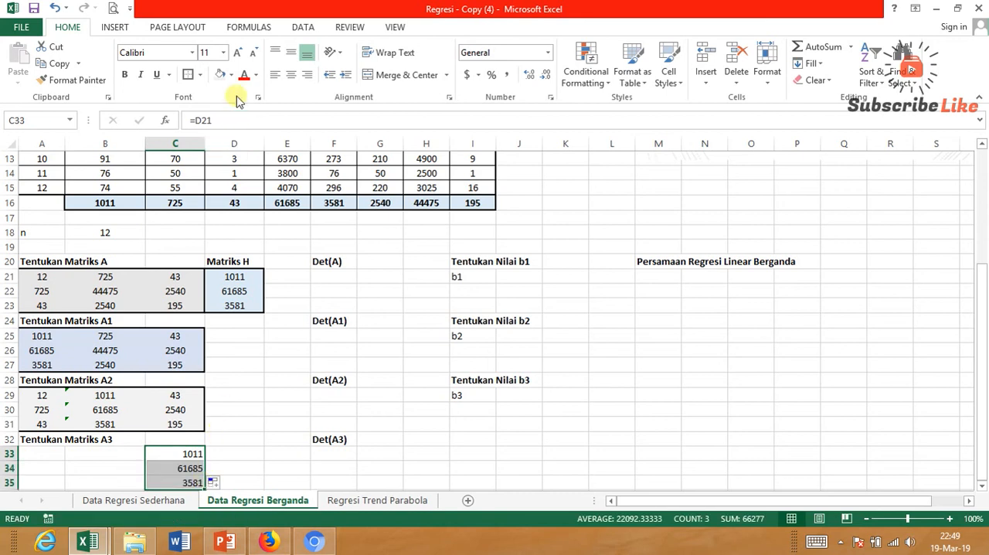
pyautogui.click(291, 75)
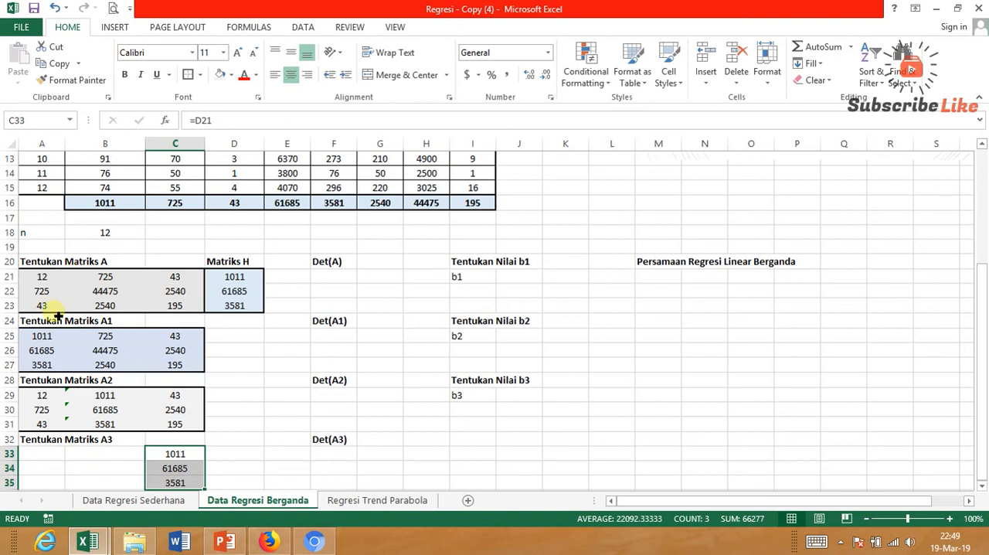
# Enter =A21 in A33 and fill it across A33:B35 as matrix A3's first two columns.
pyautogui.click(61, 457)
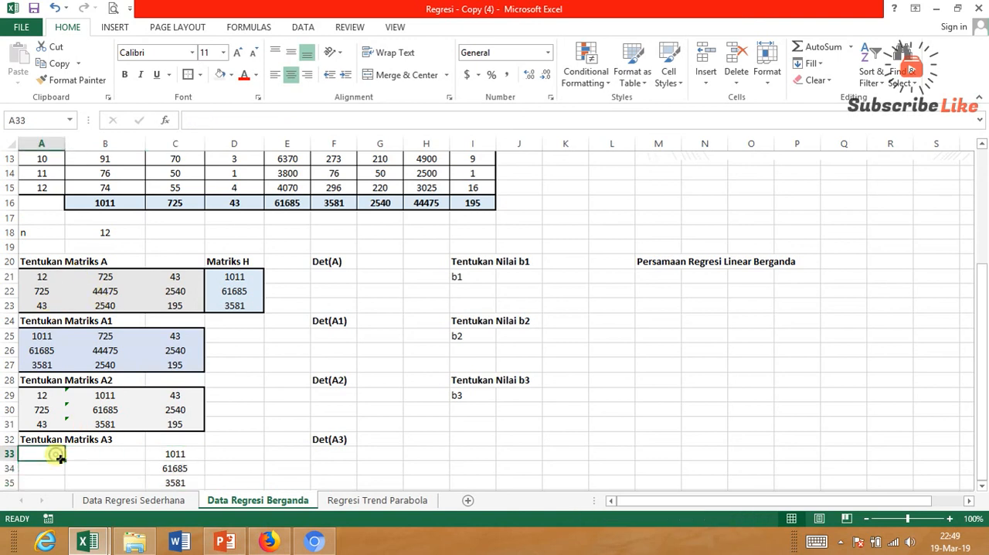
pyautogui.write('=')
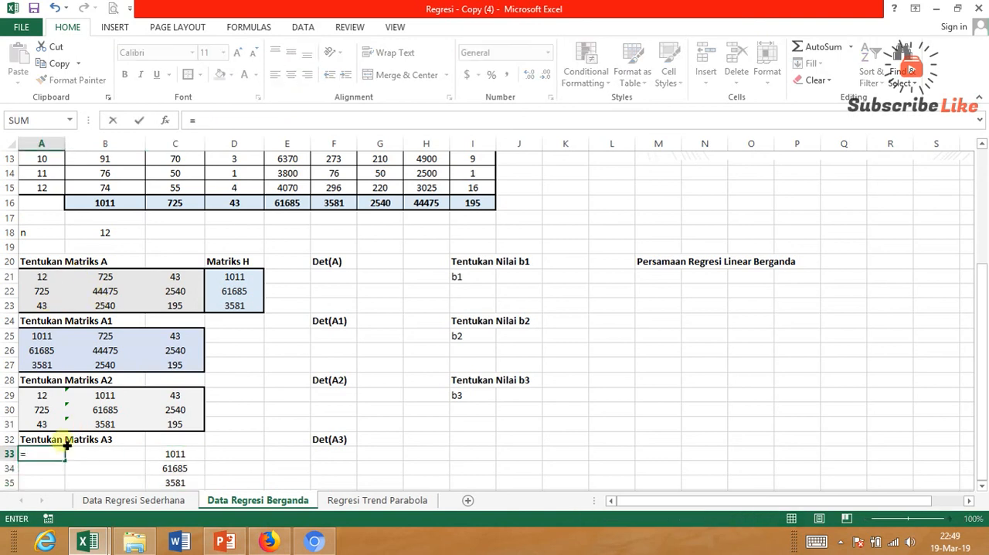
pyautogui.click(48, 281)
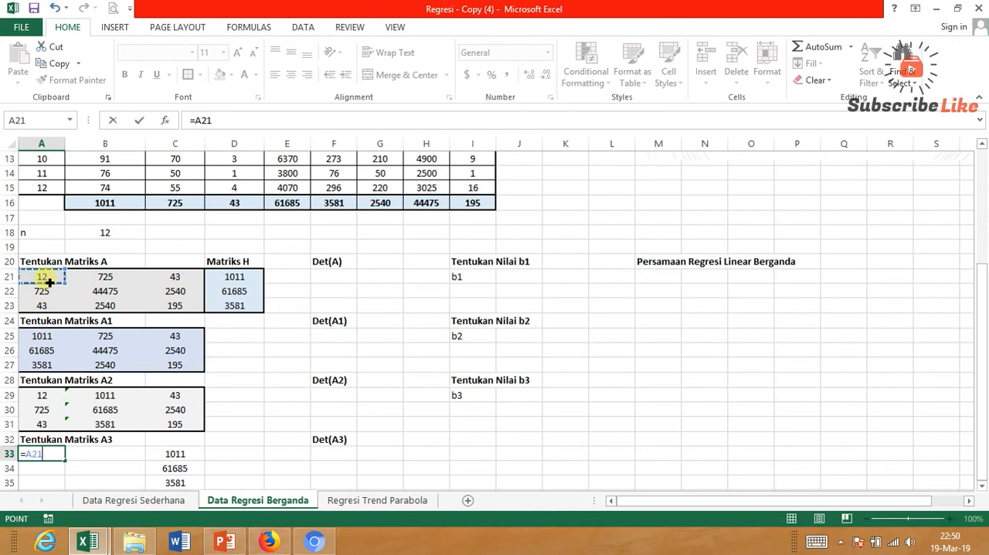
pyautogui.press('Return')
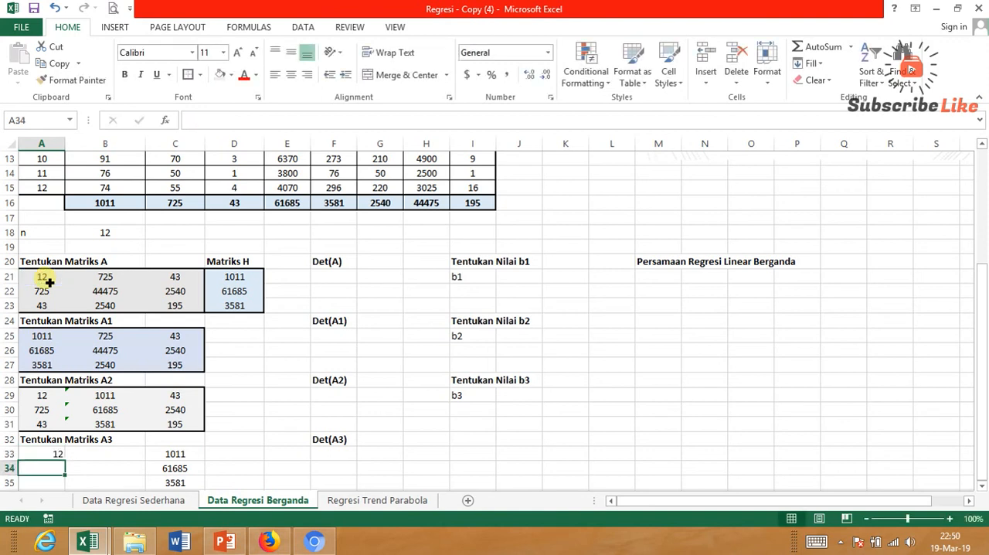
pyautogui.click(49, 454)
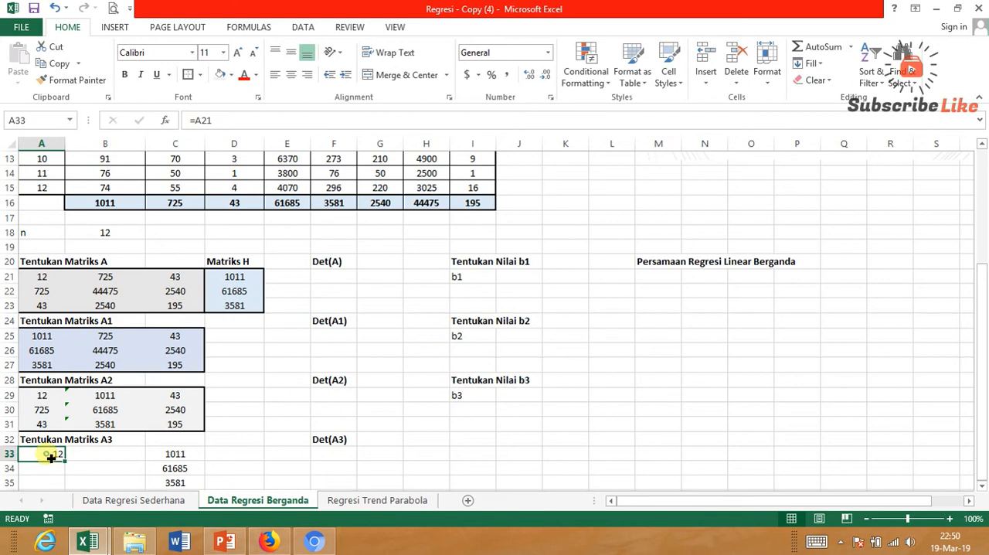
pyautogui.moveTo(66, 461); pyautogui.dragTo(71, 481)
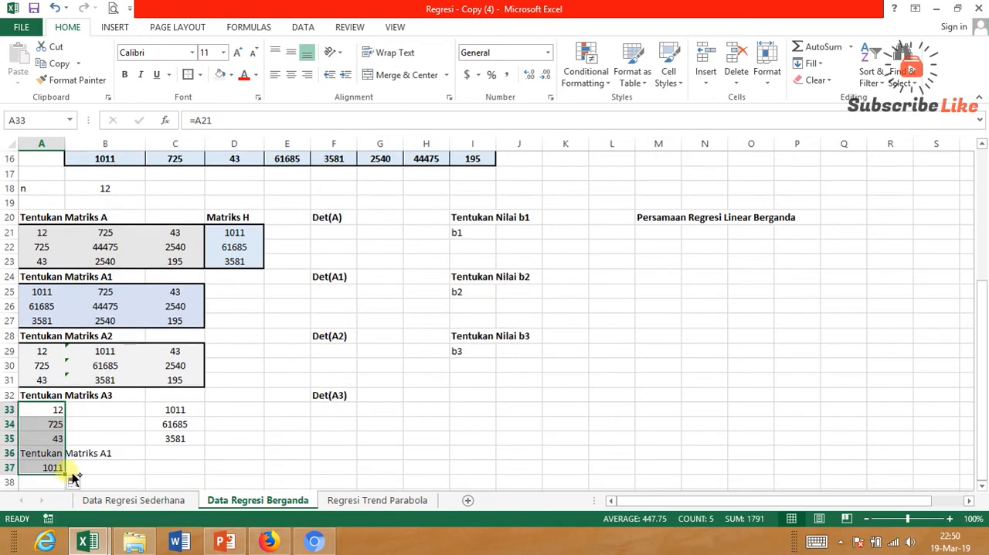
pyautogui.hotkey('ctrl', 'z')
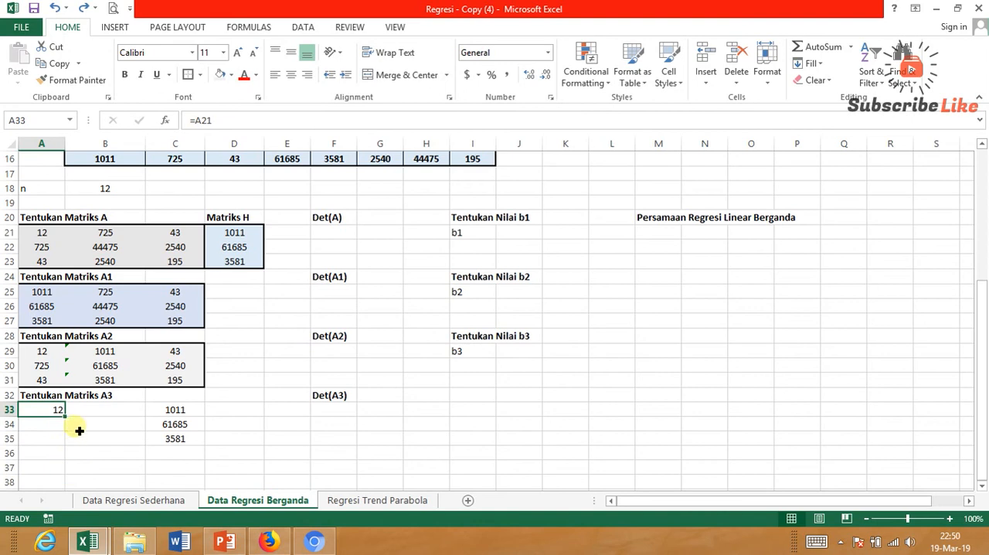
pyautogui.moveTo(68, 420); pyautogui.dragTo(123, 454)
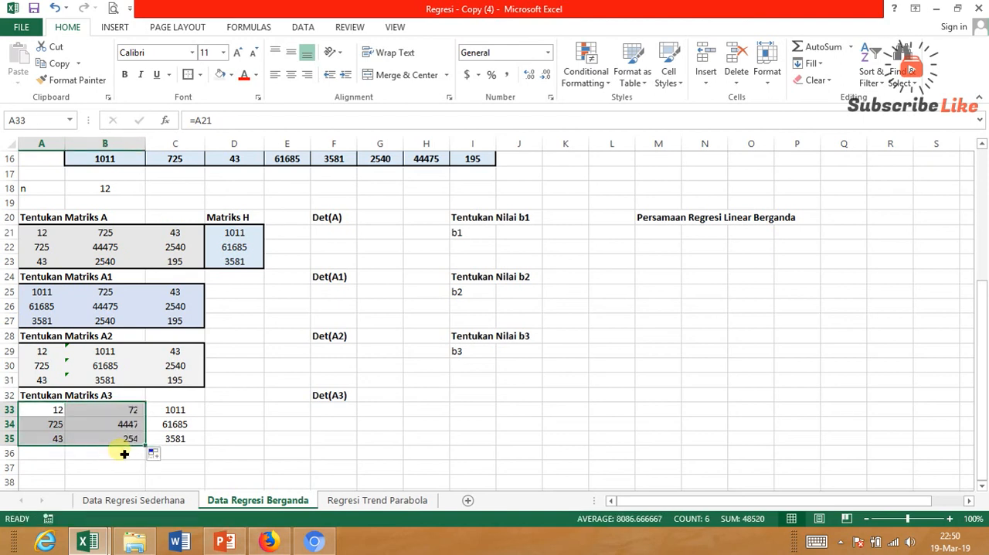
# Center matrix A3 in A33:C35 and format it with a light green fill and a thick outline border.
pyautogui.click(82, 459)
pyautogui.moveTo(57, 411); pyautogui.dragTo(201, 442)
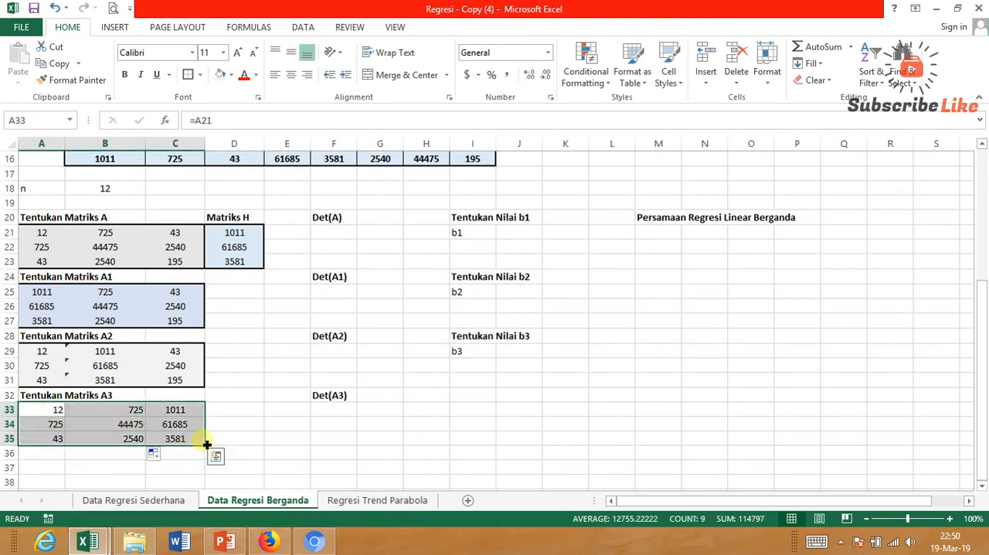
pyautogui.click(290, 74)
pyautogui.click(231, 75)
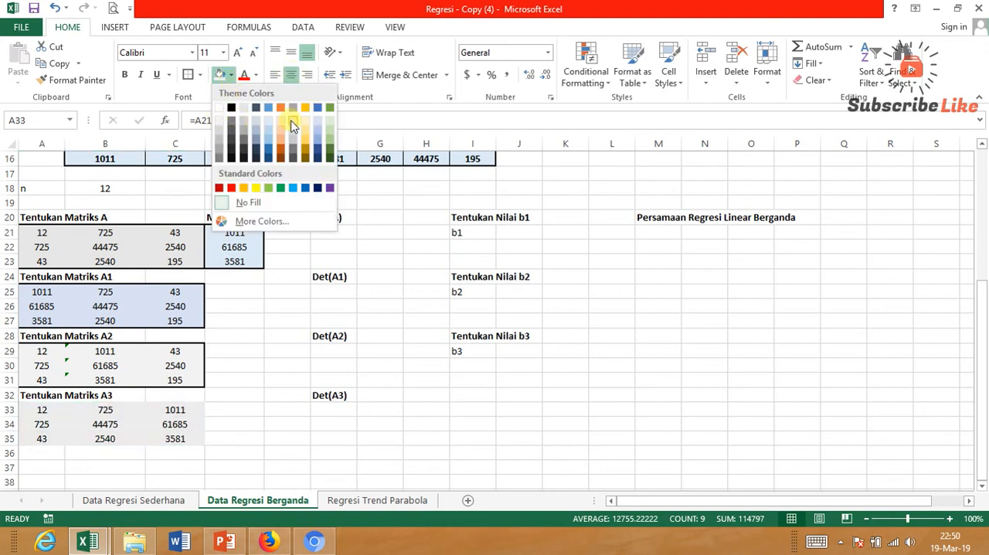
pyautogui.click(333, 129)
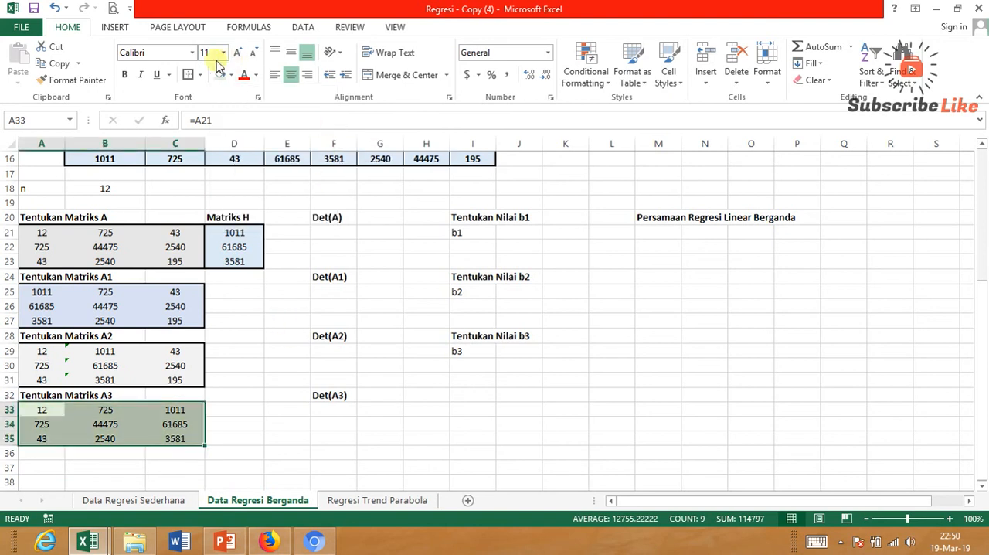
pyautogui.click(188, 74)
pyautogui.click(259, 396)
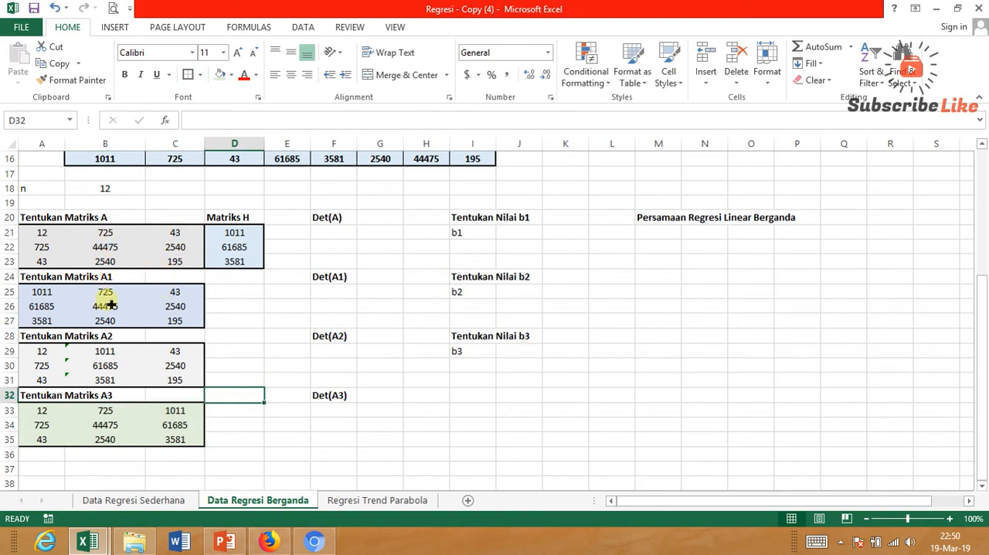
pyautogui.click(126, 423)
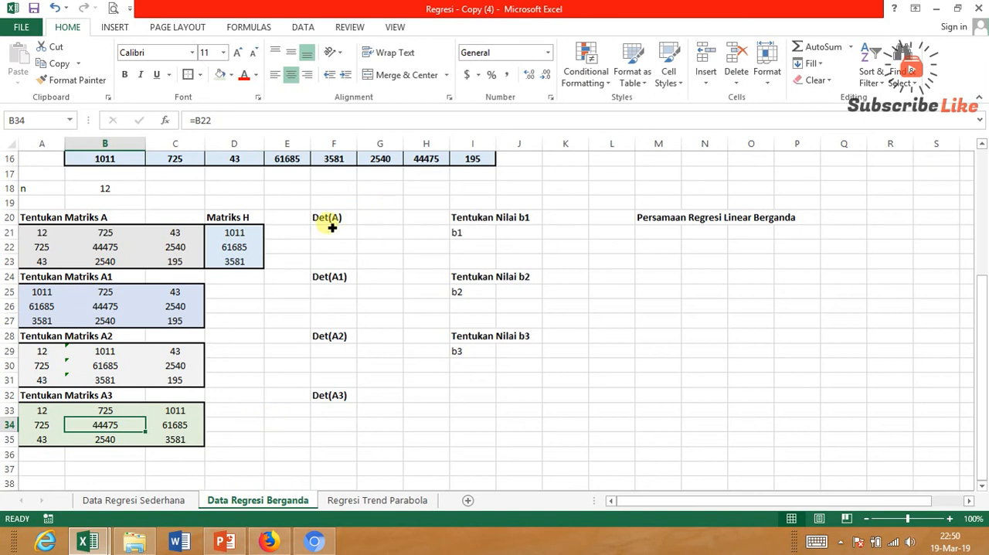
# Calculate the determinant of matrix A in G20 with =MDETERM(A21:C23).
pyautogui.click(380, 218)
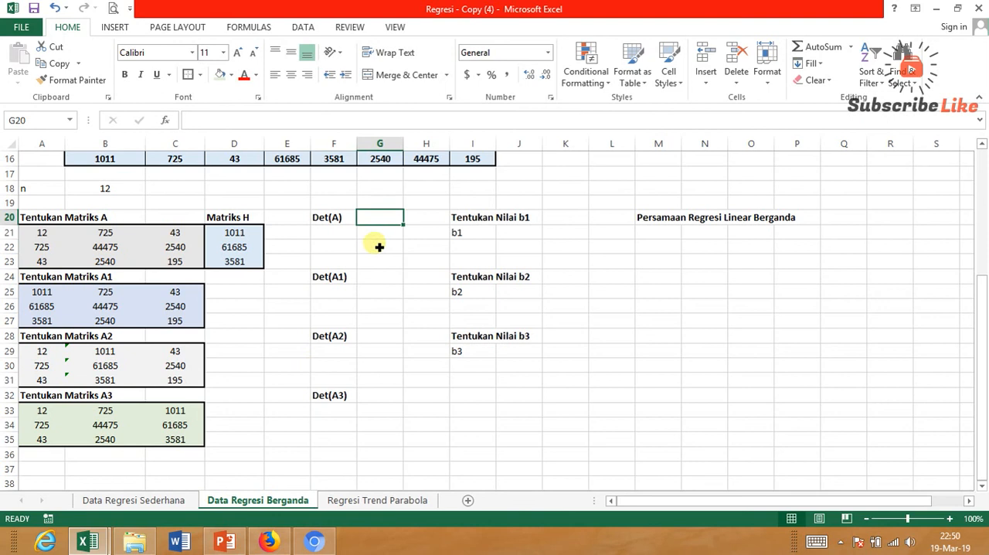
pyautogui.write('=')
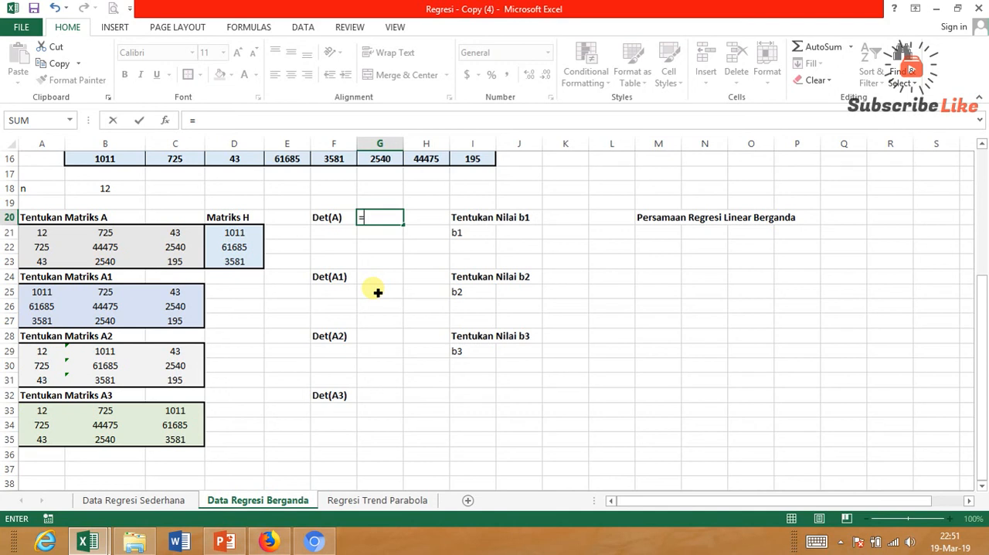
pyautogui.write('MD')
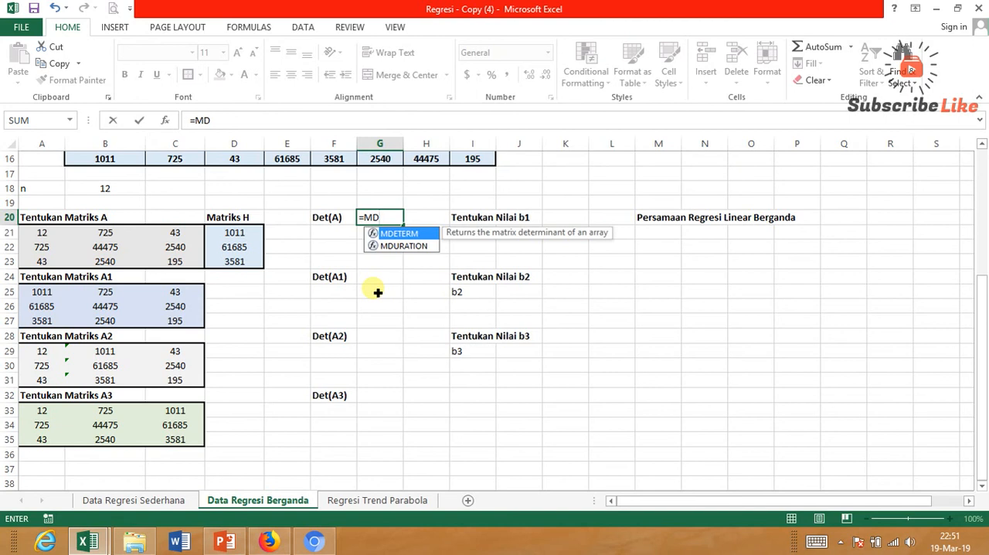
pyautogui.doubleClick(415, 235)
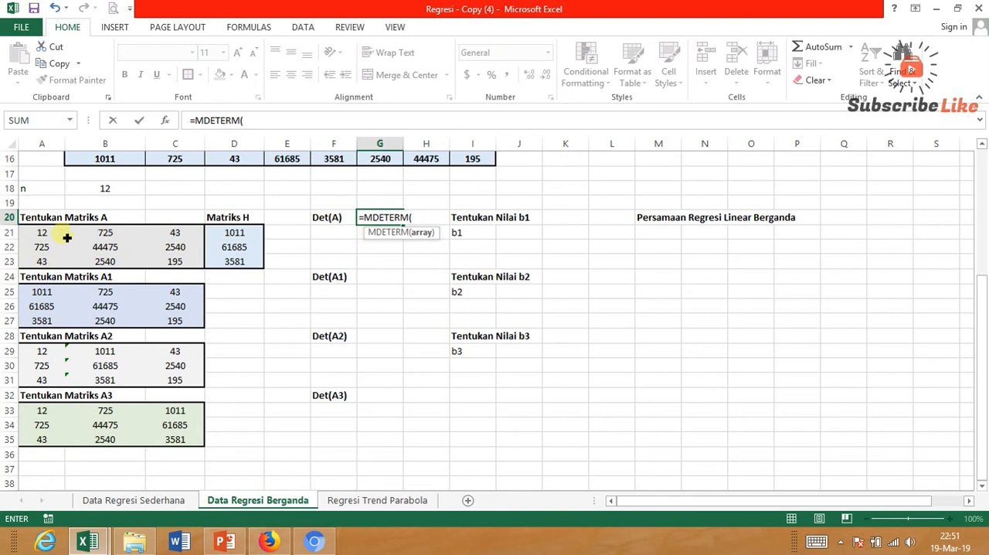
pyautogui.click(36, 231)
pyautogui.moveTo(61, 242); pyautogui.dragTo(172, 257)
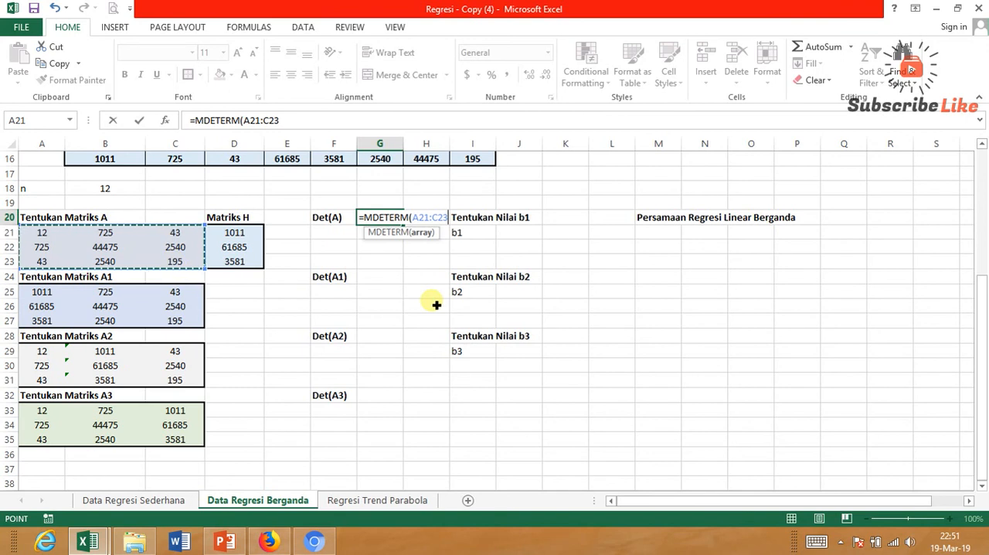
pyautogui.press('Return')
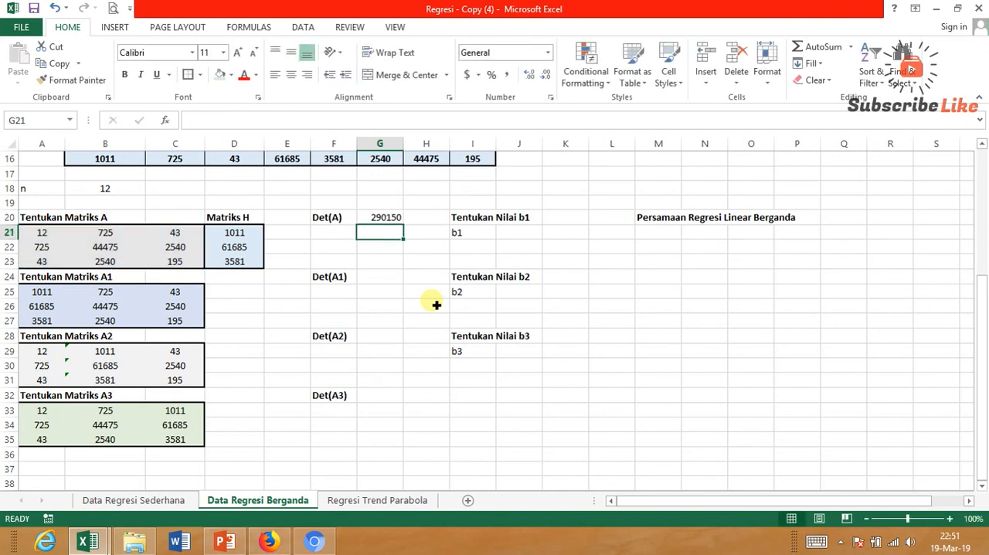
# Center the Det(A) value in G20 and give F20:G20 a light gray fill.
pyautogui.click(396, 217)
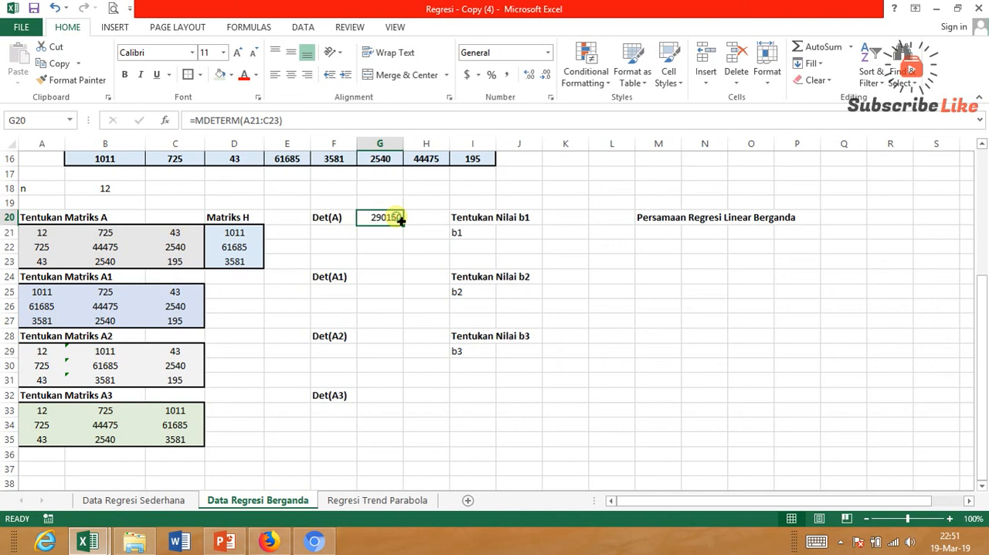
pyautogui.click(291, 75)
pyautogui.click(337, 220)
pyautogui.moveTo(337, 222); pyautogui.dragTo(377, 218)
pyautogui.click(231, 74)
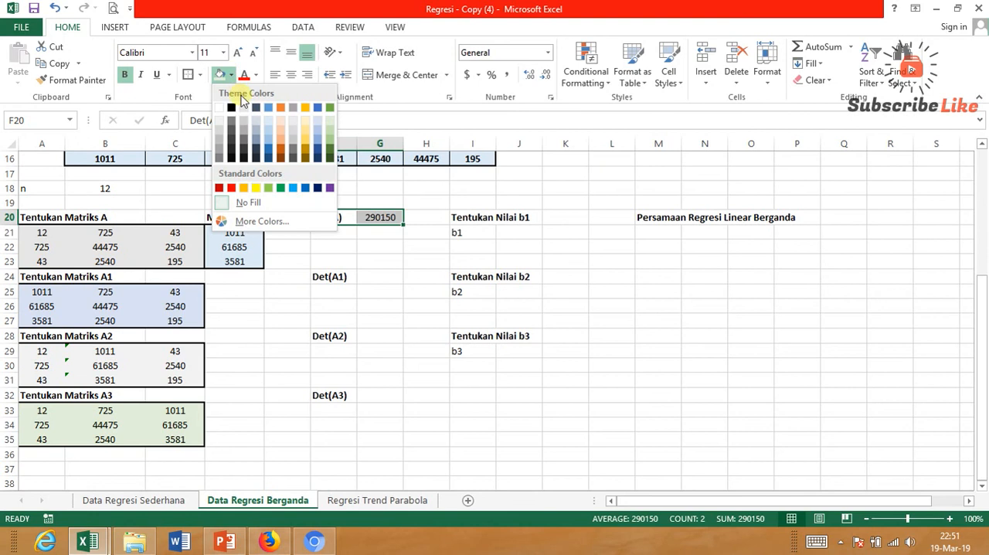
pyautogui.click(249, 111)
# Calculate the determinant of matrix A1 in G24 with =MDETERM(A25:C27), and format F24:G24 centered with a light gray fill.
pyautogui.click(363, 278)
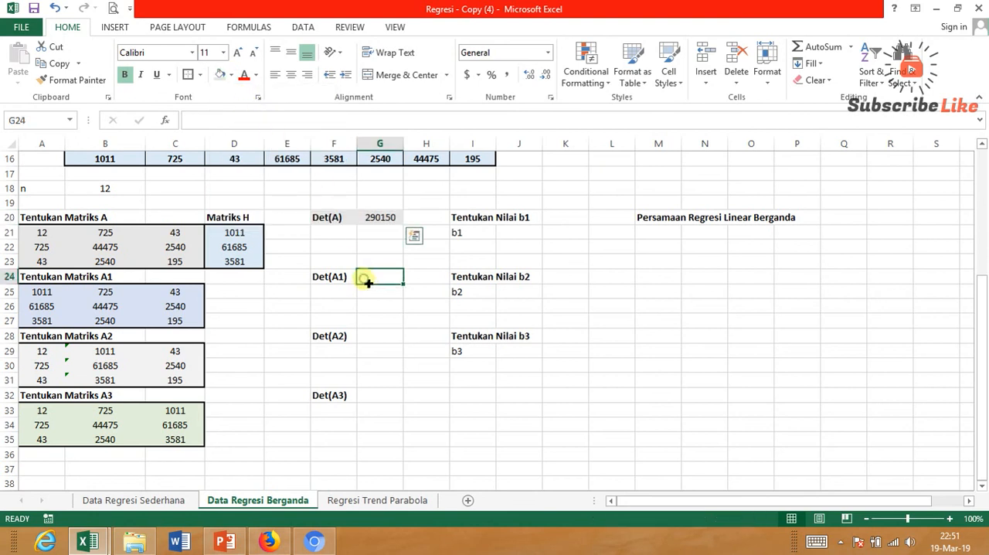
pyautogui.write('=')
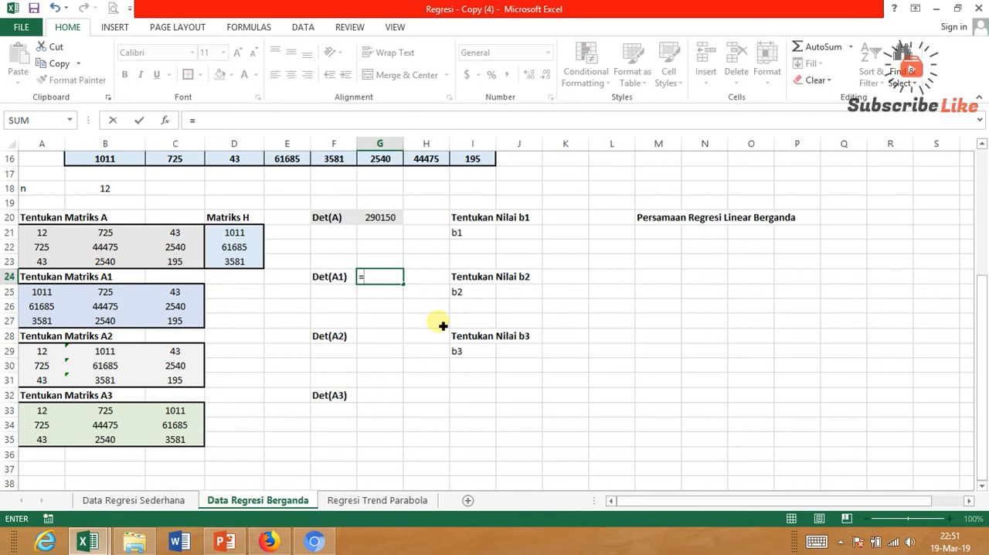
pyautogui.write('MDETERM(')
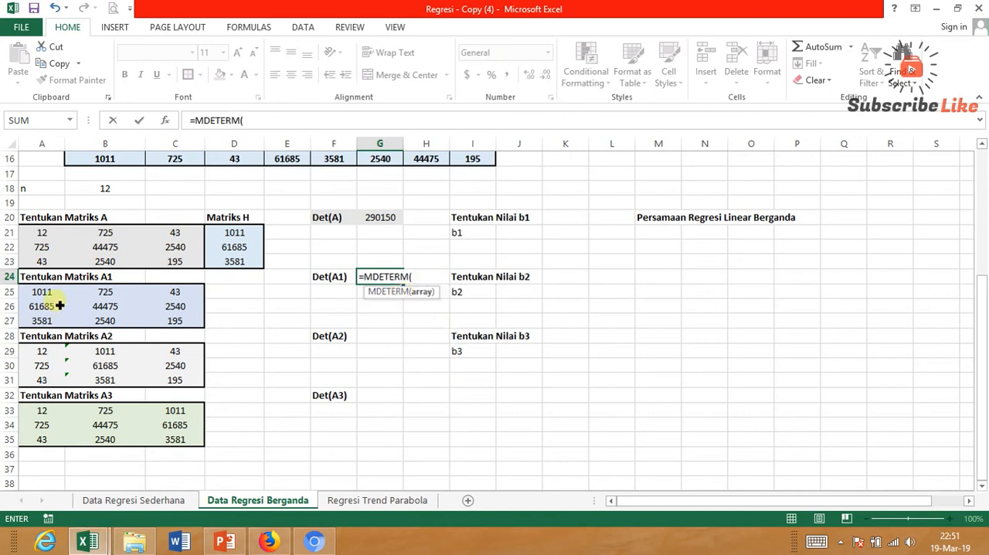
pyautogui.moveTo(32, 299); pyautogui.dragTo(199, 325)
pyautogui.write(')')
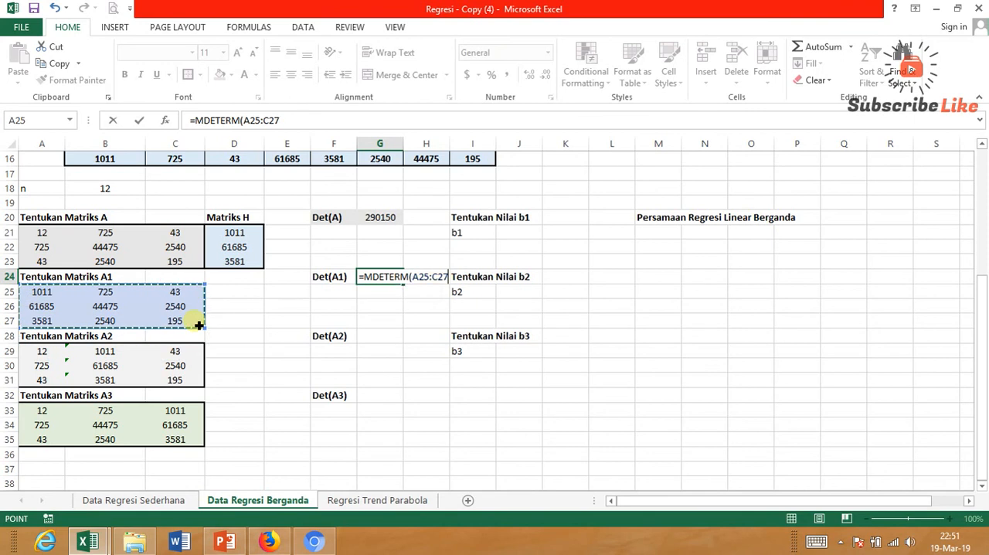
pyautogui.press('Return')
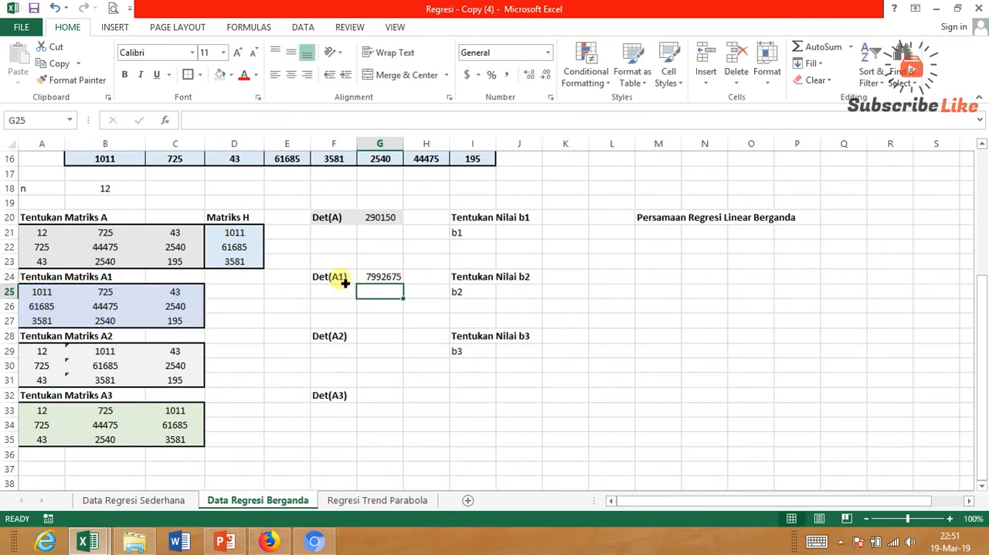
pyautogui.moveTo(339, 280); pyautogui.dragTo(386, 276)
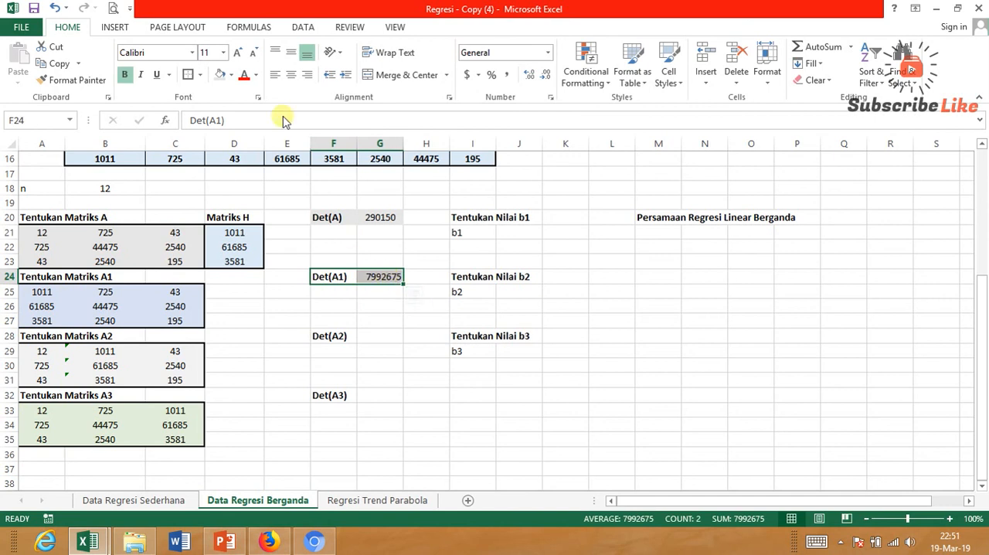
pyautogui.click(292, 74)
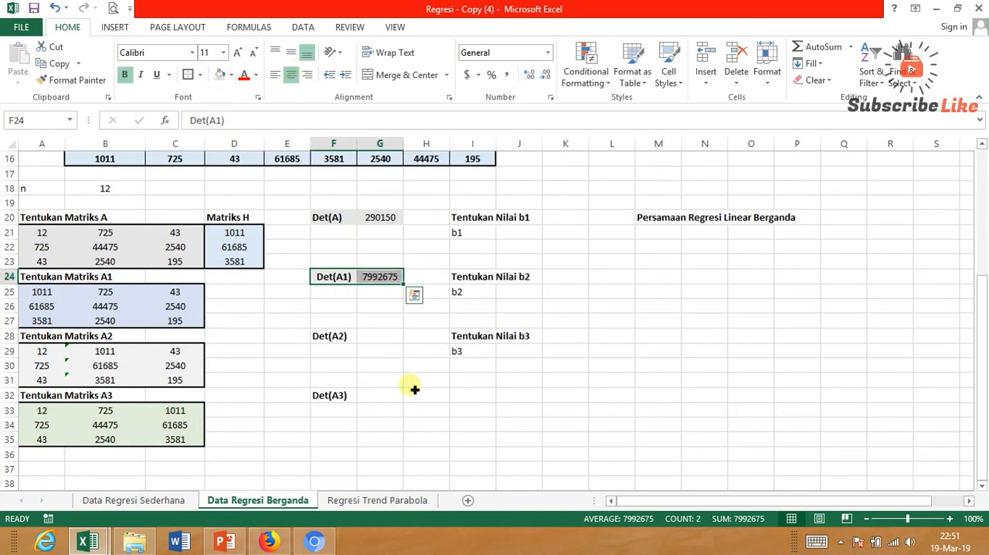
# Calculate the determinant of matrix A2 in G28 with =MDETERM(A29:C31).
pyautogui.click(378, 338)
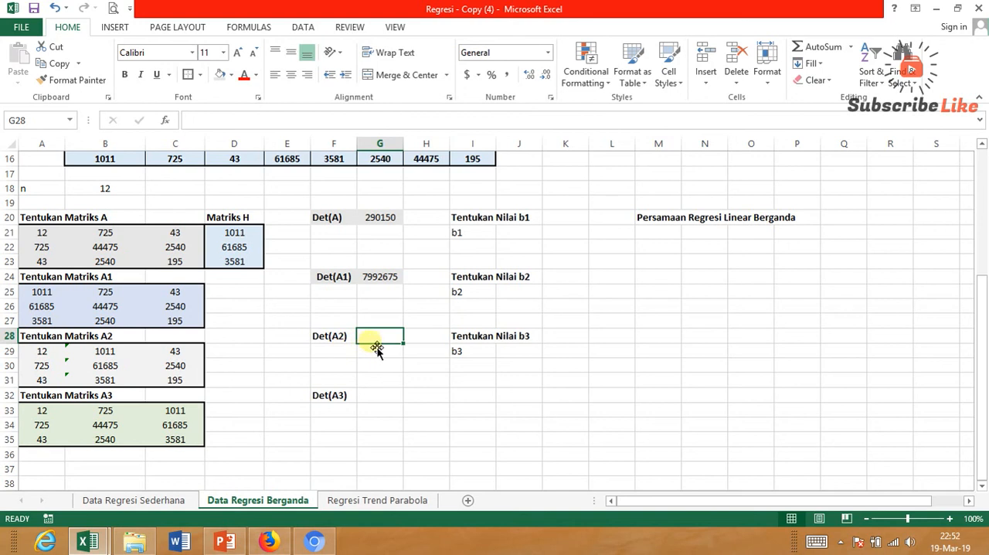
pyautogui.write('=')
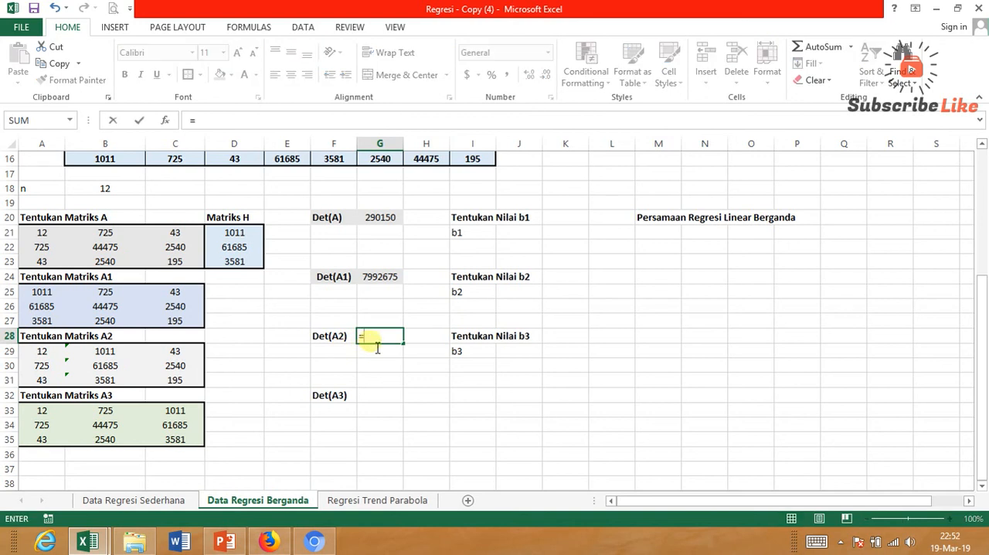
pyautogui.write('MDETERM(')
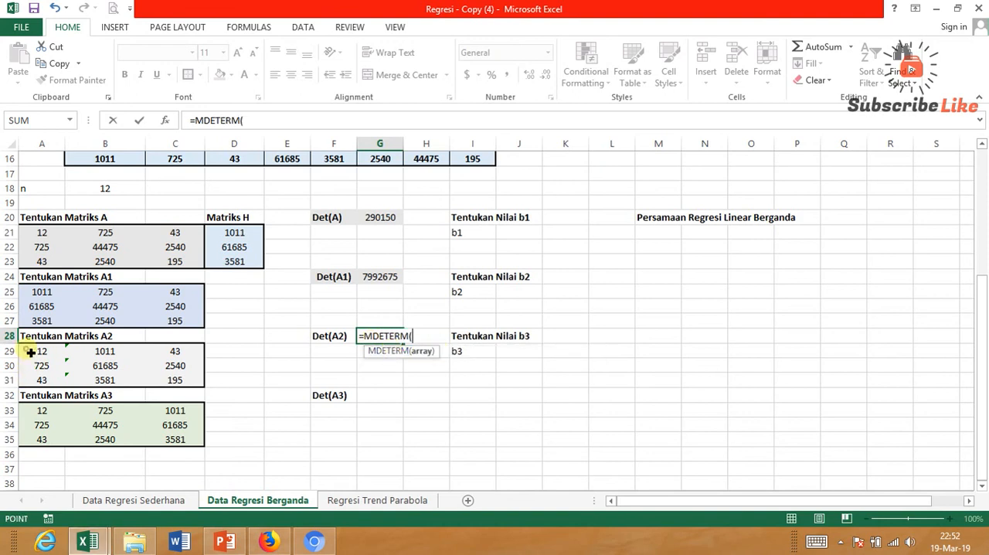
pyautogui.moveTo(31, 351); pyautogui.dragTo(190, 383)
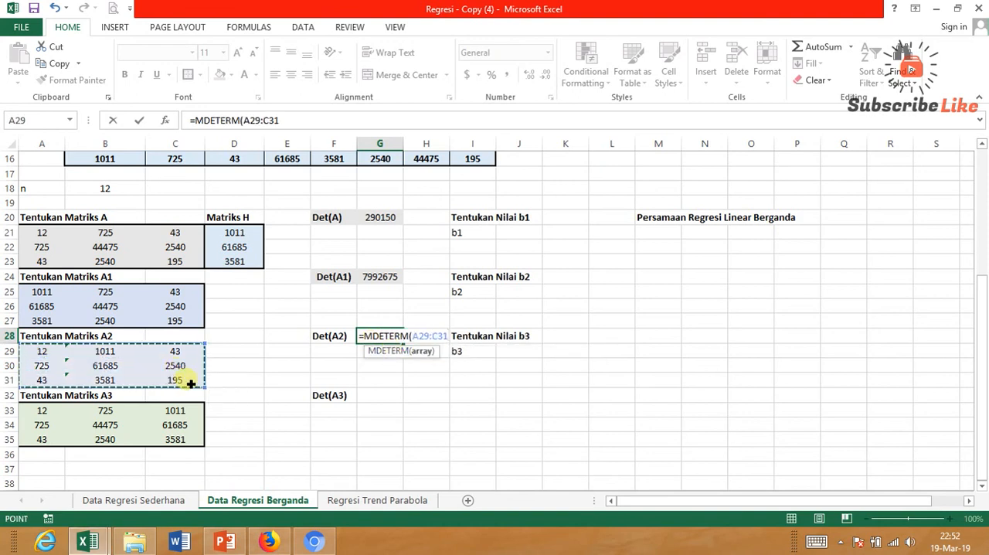
pyautogui.press('Return')
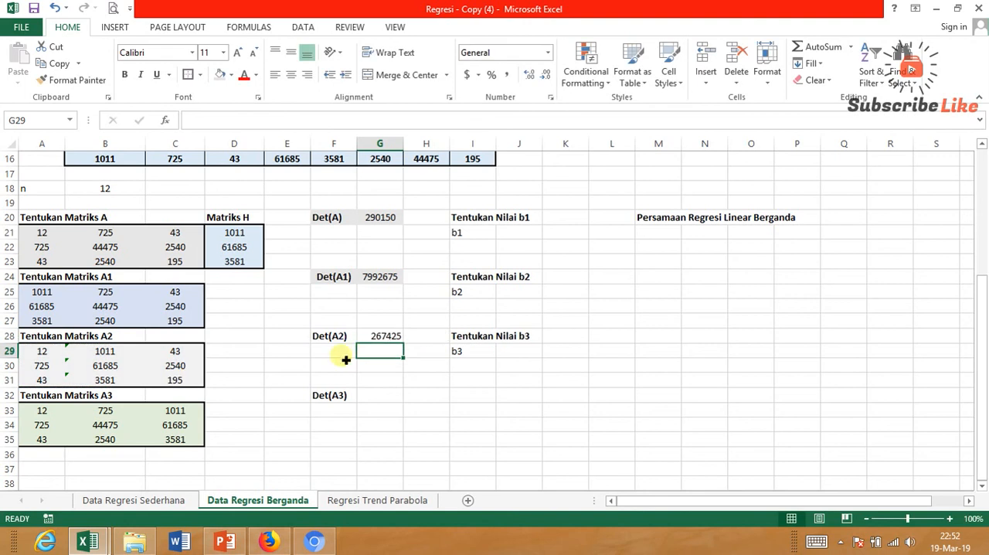
# Center the Det(A2) label and value in F28:G28 and give them a light gray fill.
pyautogui.moveTo(337, 335); pyautogui.dragTo(386, 335)
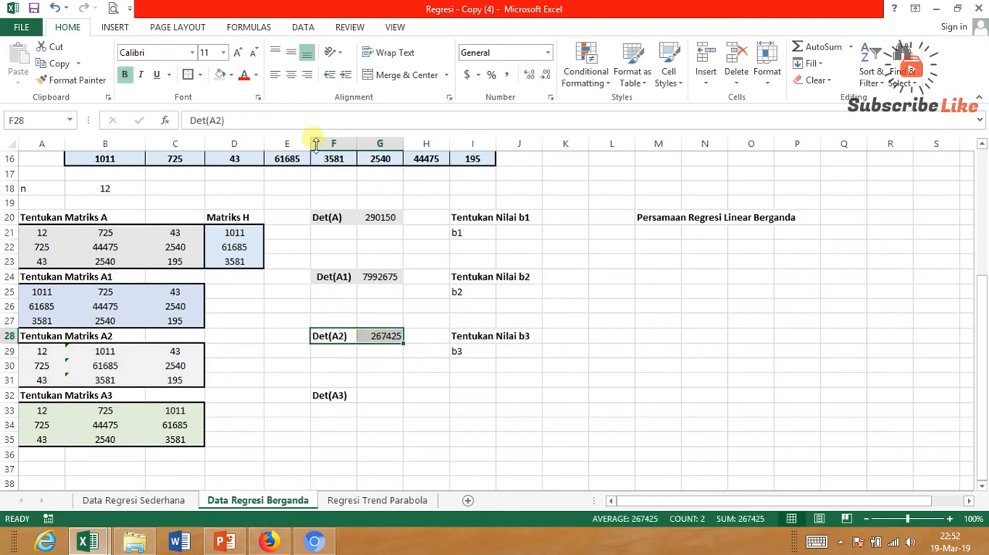
pyautogui.click(291, 74)
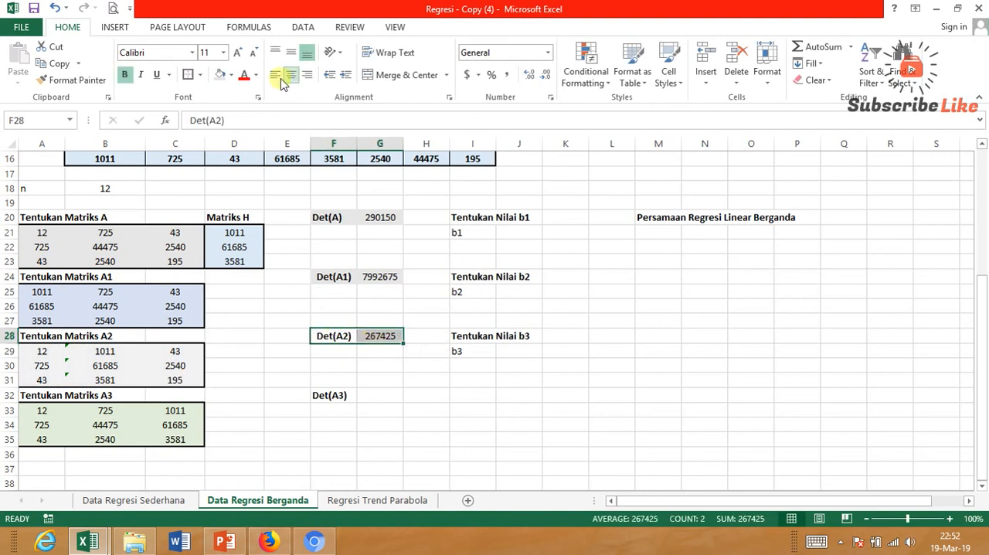
pyautogui.click(220, 75)
# Calculate the determinant of matrix A3 in G32 with =MDETERM(A33:C35).
pyautogui.click(395, 399)
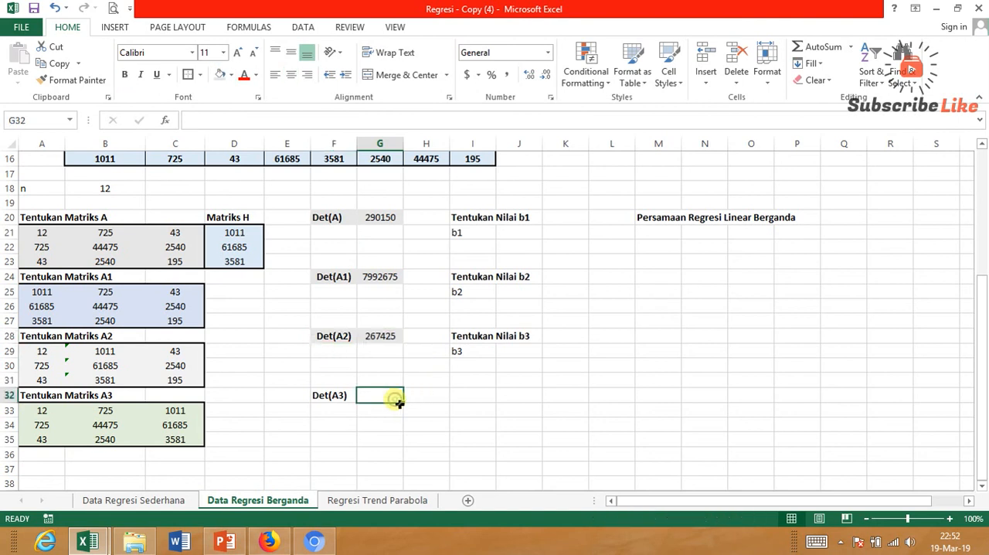
pyautogui.write('=')
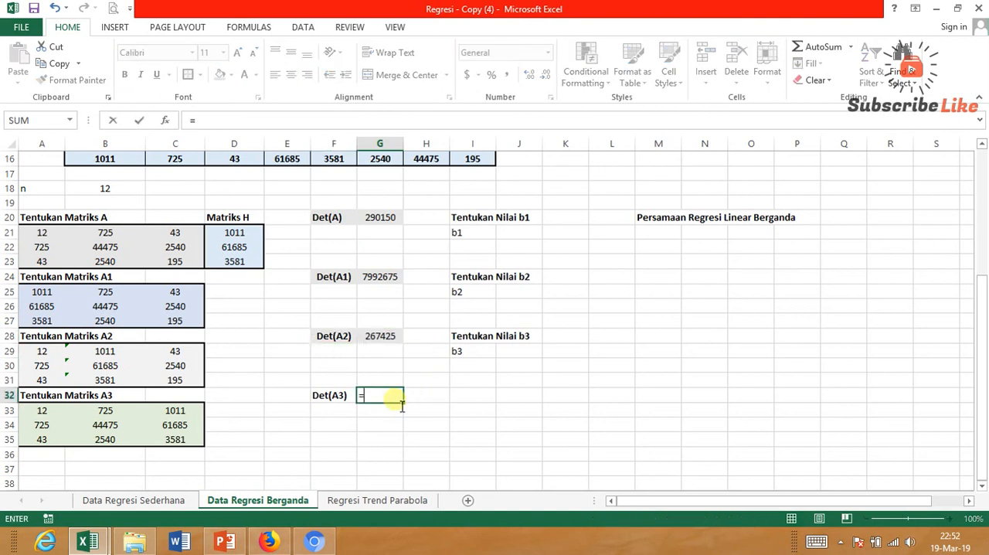
pyautogui.write('MDE')
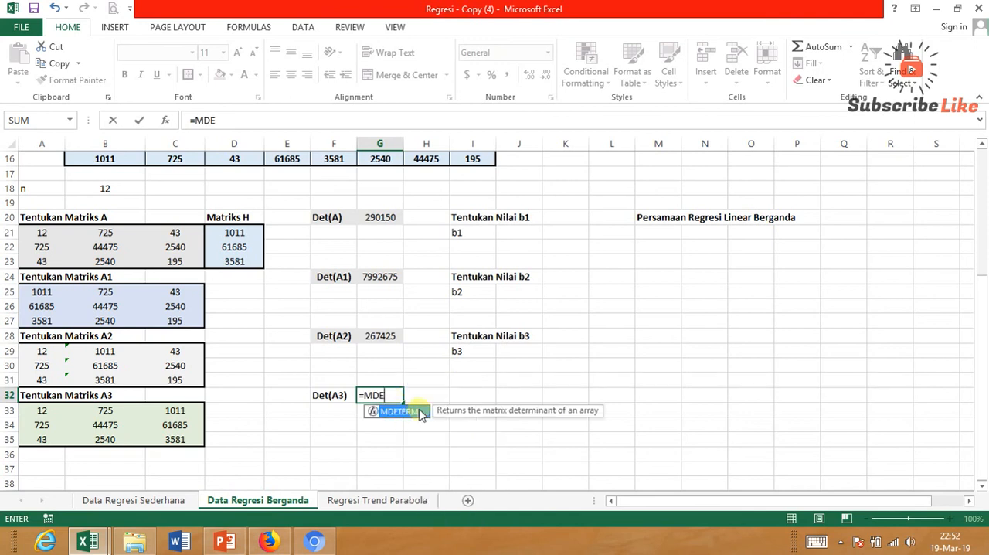
pyautogui.doubleClick(400, 412)
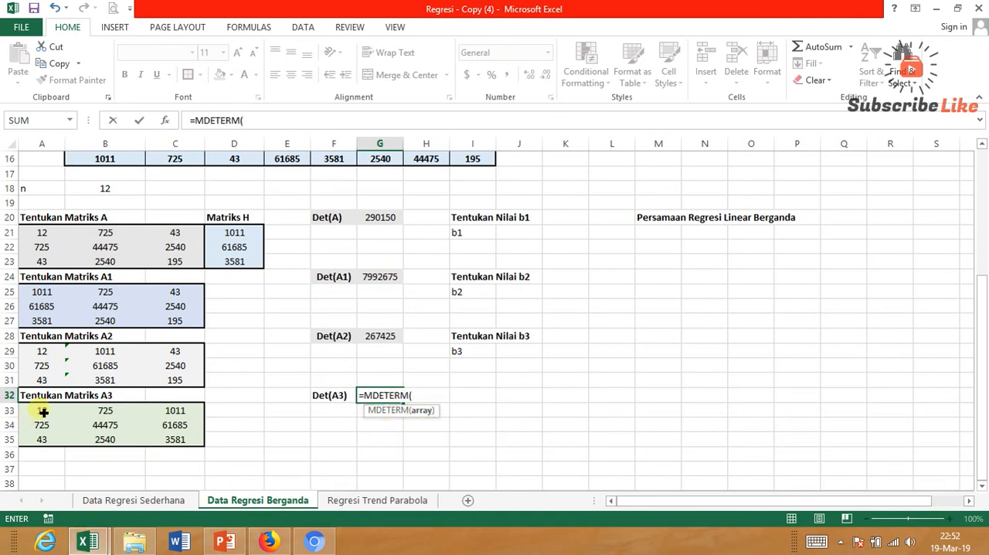
pyautogui.moveTo(43, 414); pyautogui.dragTo(190, 438)
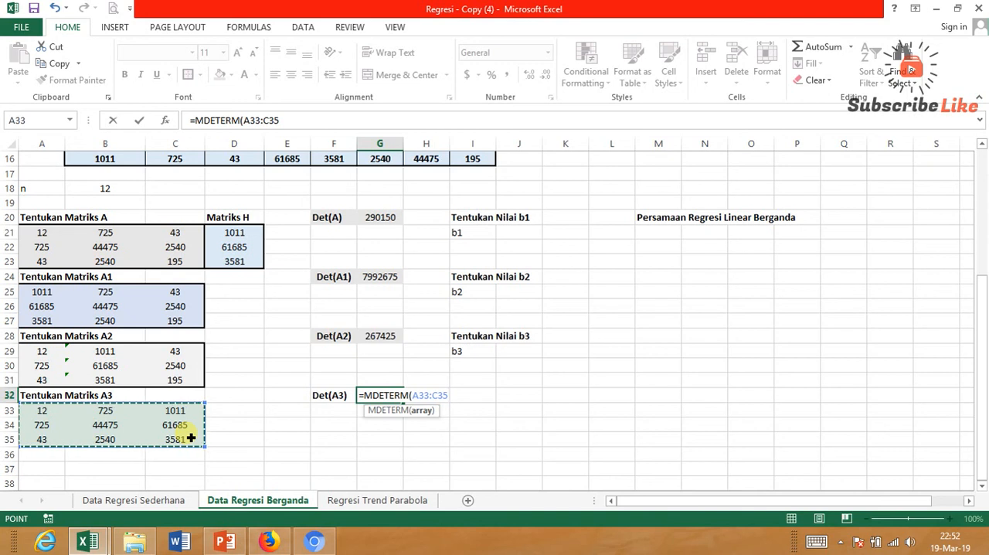
pyautogui.press('Return')
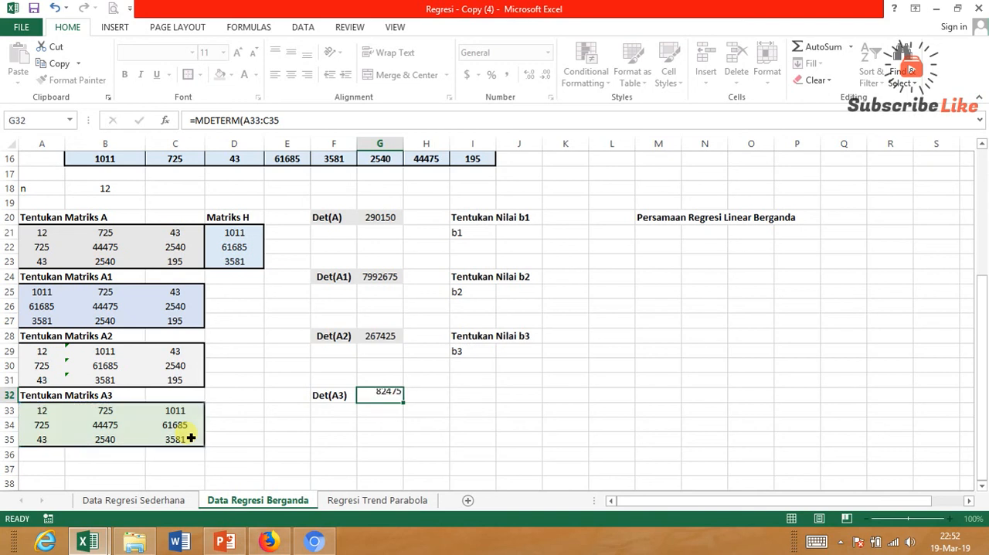
# Center the Det(A3) label and value in F32:G32 and give them a light gray fill.
pyautogui.moveTo(324, 401); pyautogui.dragTo(408, 411)
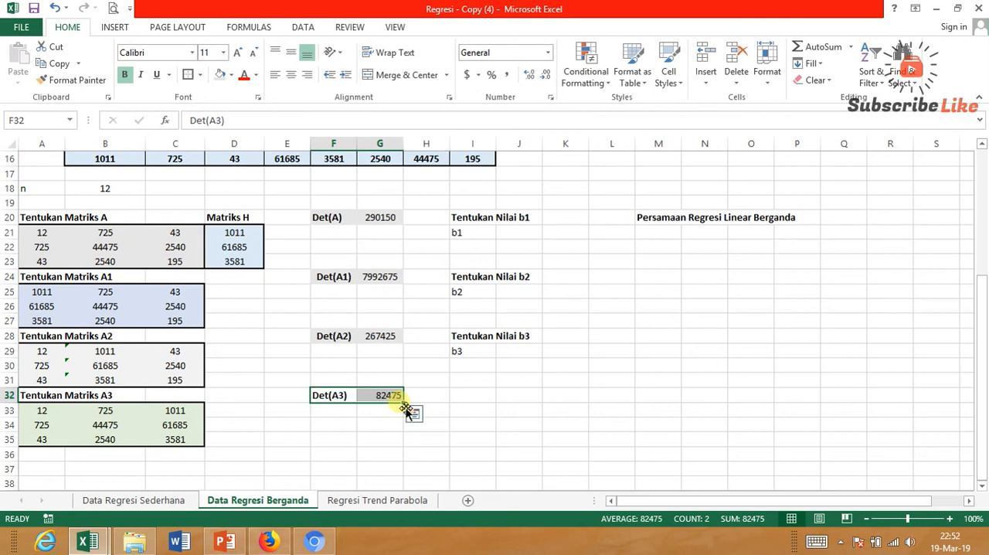
pyautogui.click(291, 74)
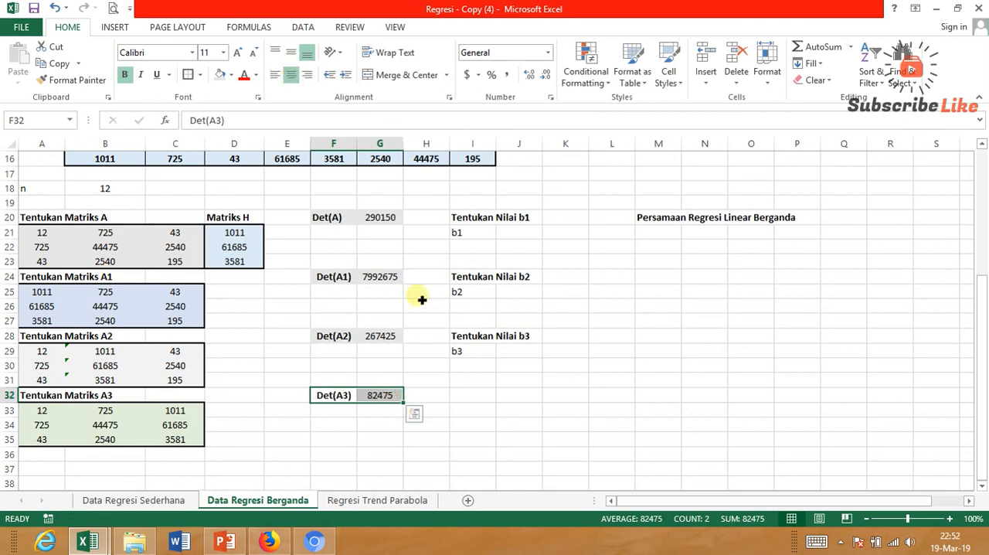
pyautogui.click(330, 400)
pyautogui.moveTo(356, 397); pyautogui.dragTo(390, 407)
pyautogui.click(328, 395)
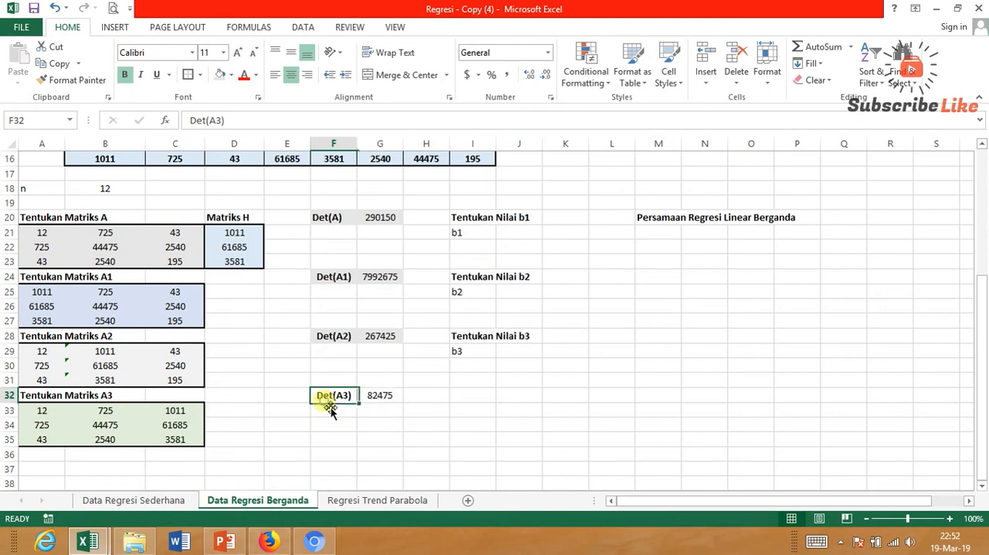
pyautogui.moveTo(324, 398); pyautogui.dragTo(386, 403)
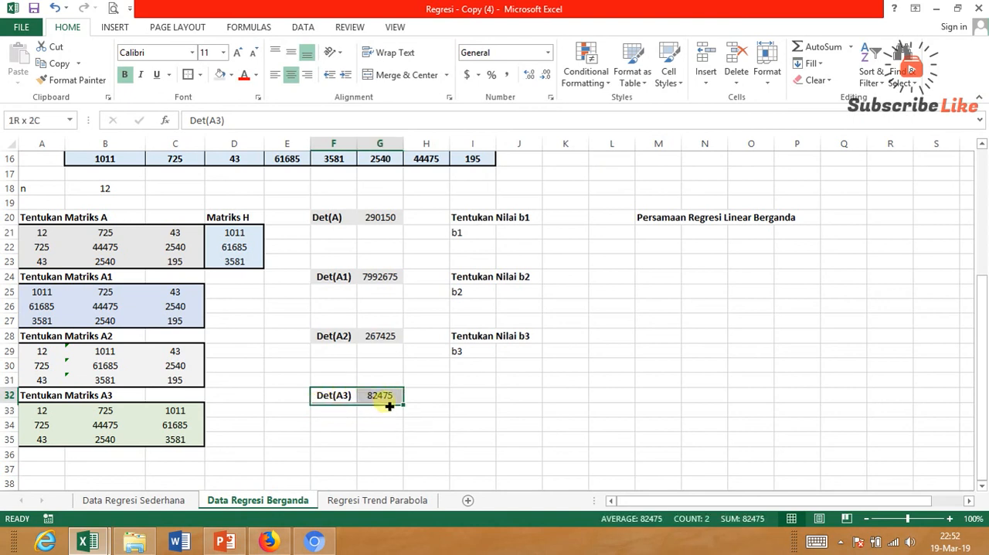
pyautogui.click(220, 74)
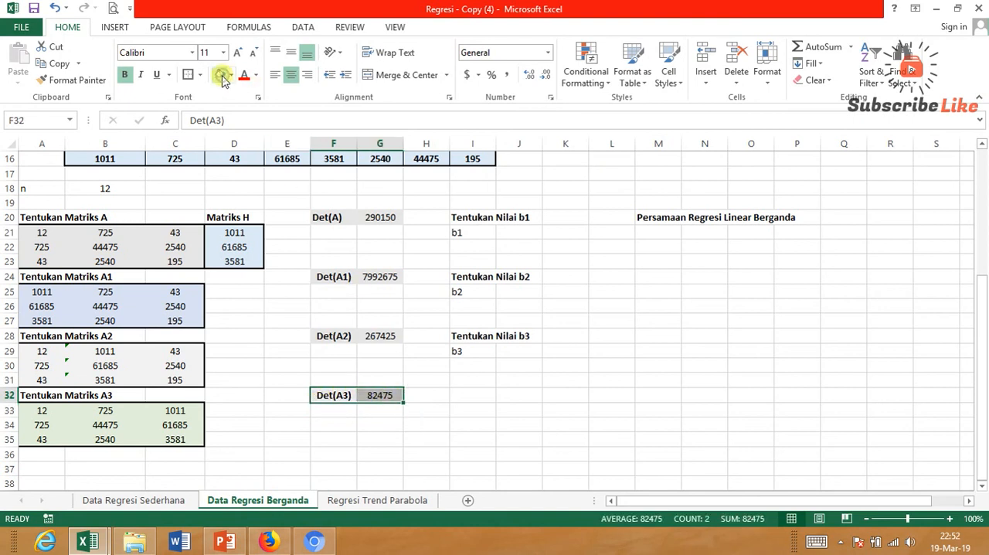
pyautogui.click(517, 422)
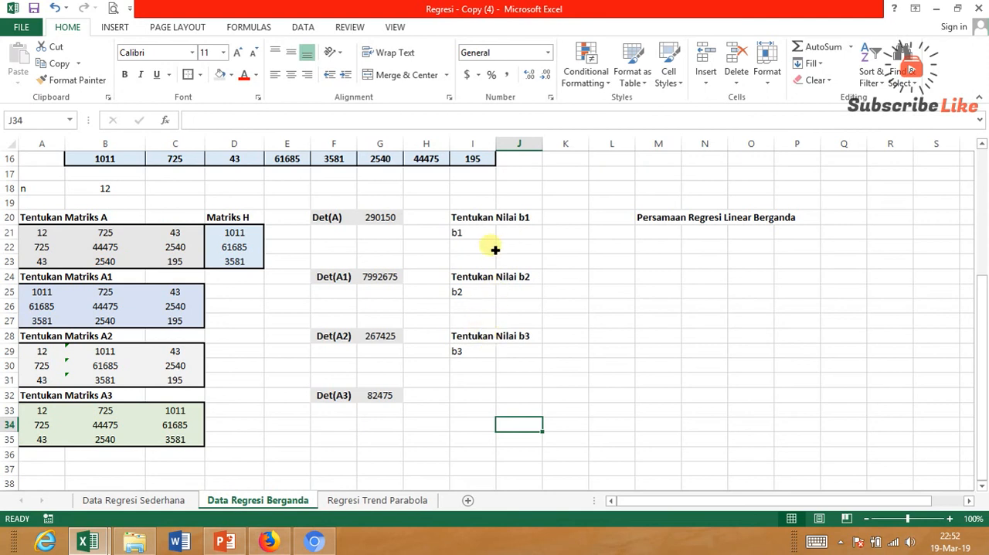
# Start a formula for the b1 coefficient in J21.
pyautogui.click(519, 240)
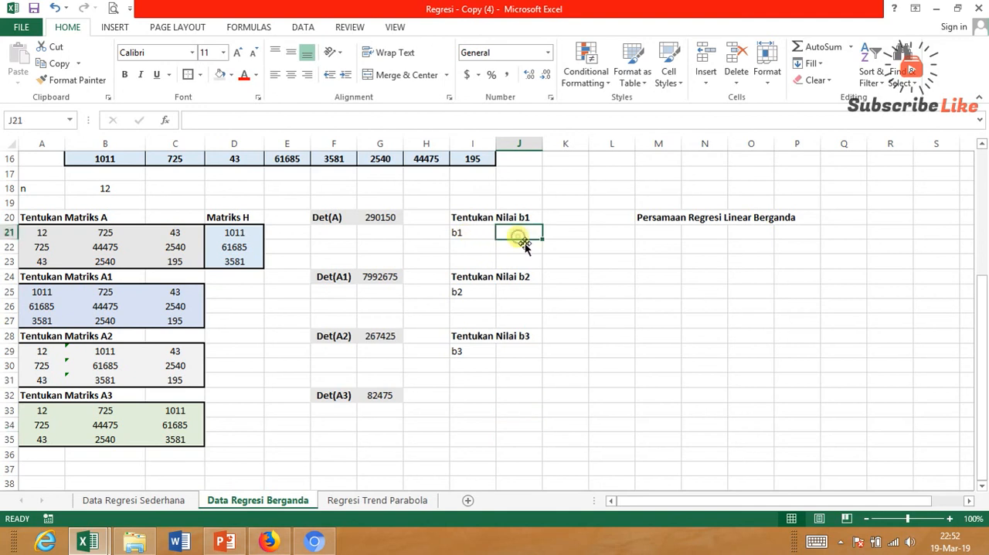
pyautogui.write('=')
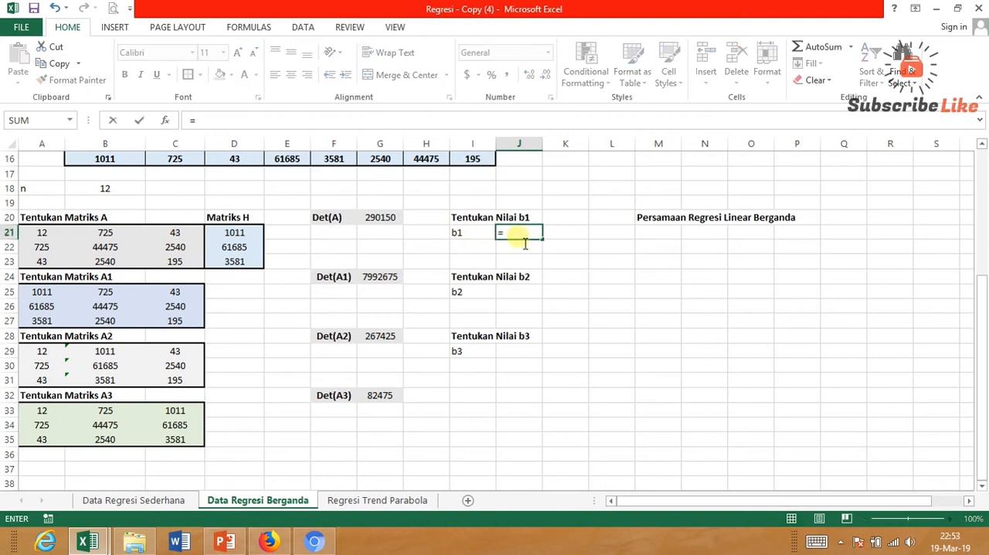